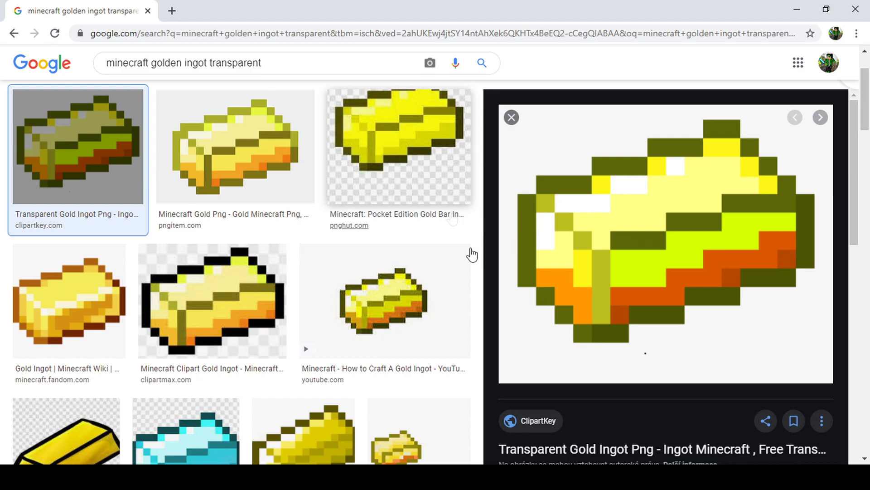
# Preview the Pocket Edition and ClipartMax gold ingot images in the search results and save the ClipartMax one
pyautogui.click(417, 137)
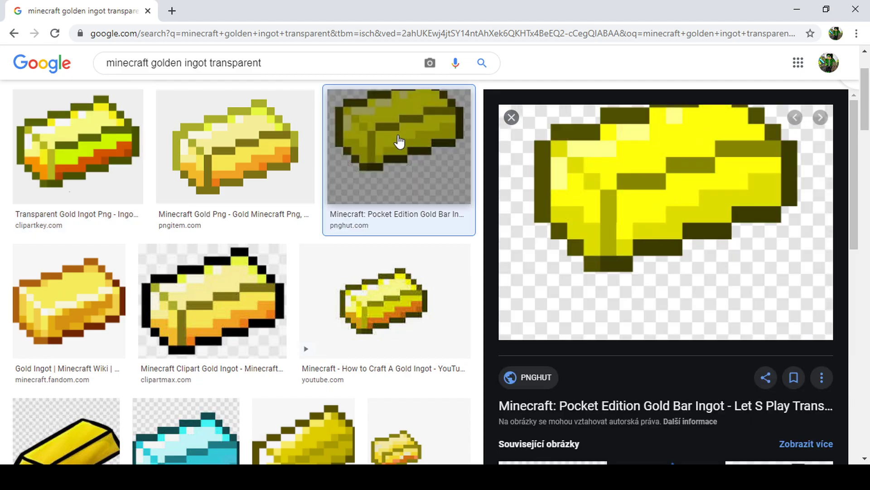
pyautogui.click(202, 299)
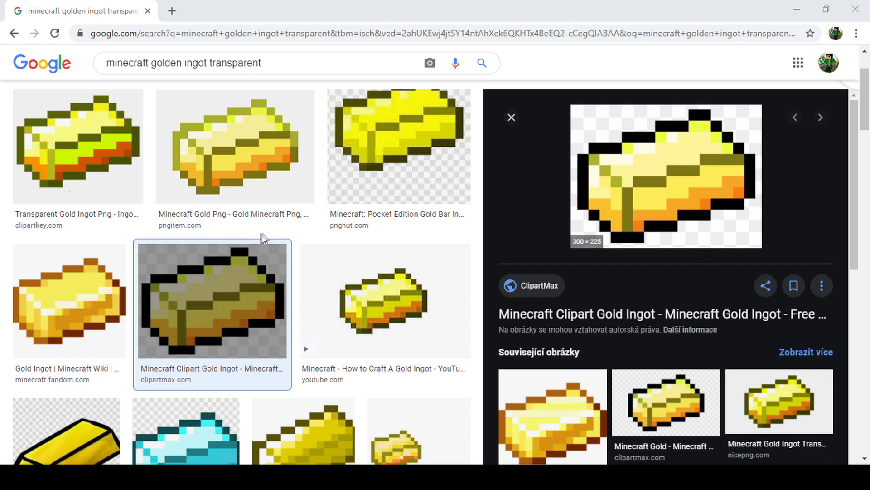
pyautogui.click(313, 279)
pyautogui.click(858, 445)
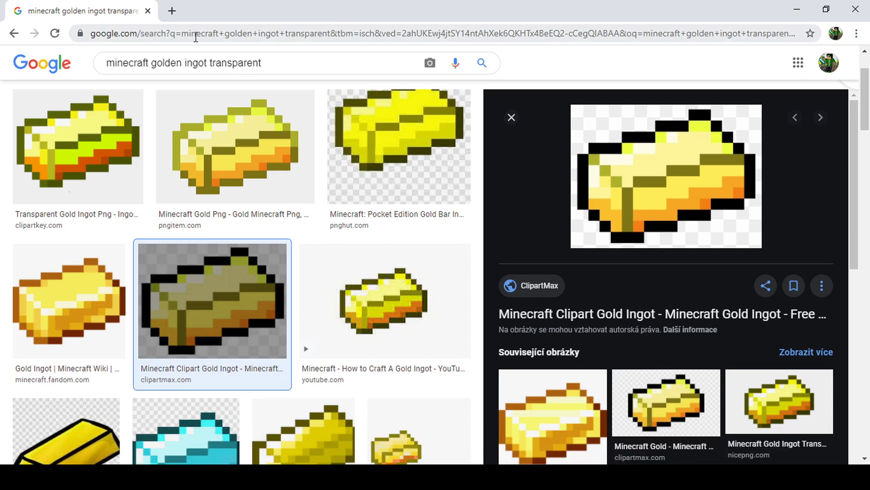
# Search Google for "namemc" in a new browser tab and open the NameMC website
pyautogui.click(172, 11)
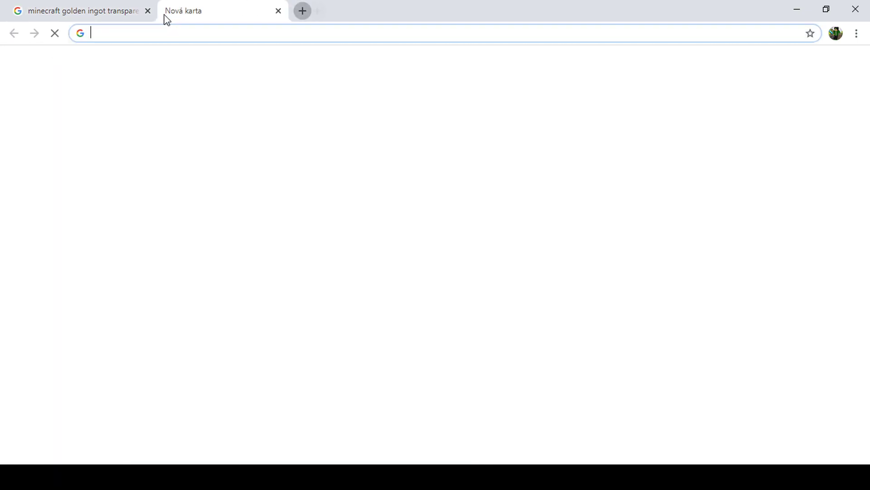
pyautogui.write('namemc')
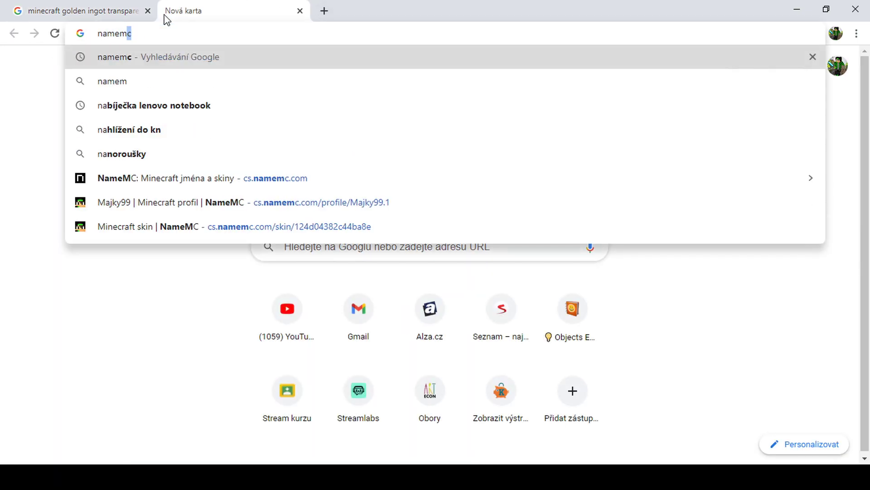
pyautogui.press('Return')
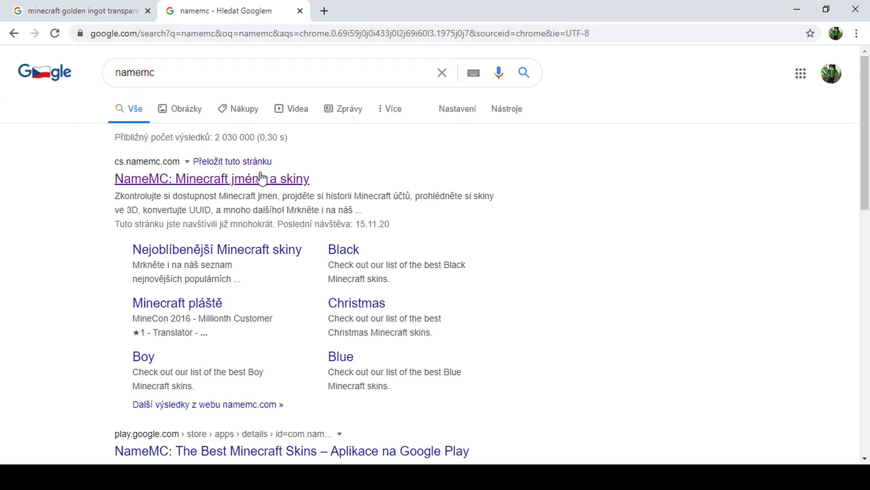
pyautogui.click(261, 178)
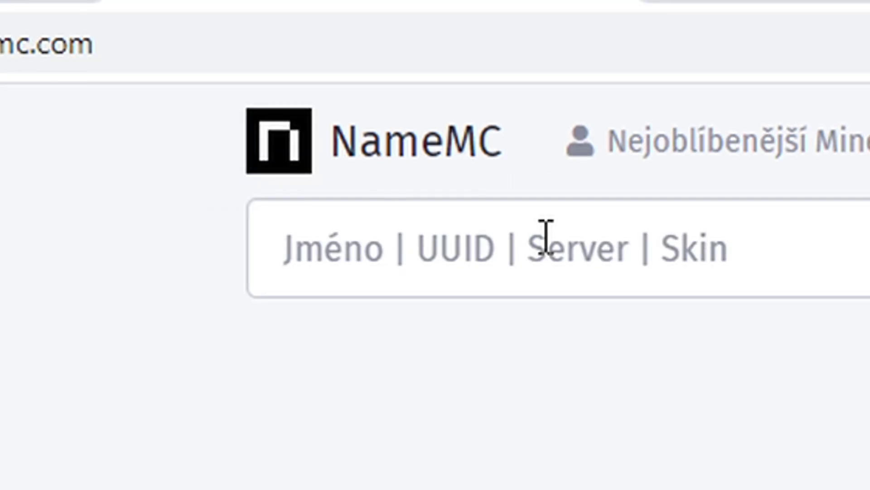
# Search NameMC for the player's username and open the matching Minecraft profile
pyautogui.write('Majky')
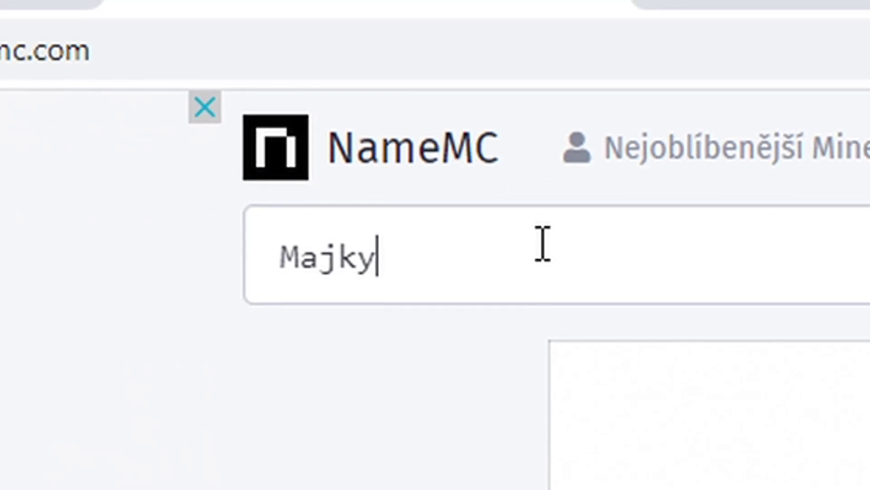
pyautogui.write('99')
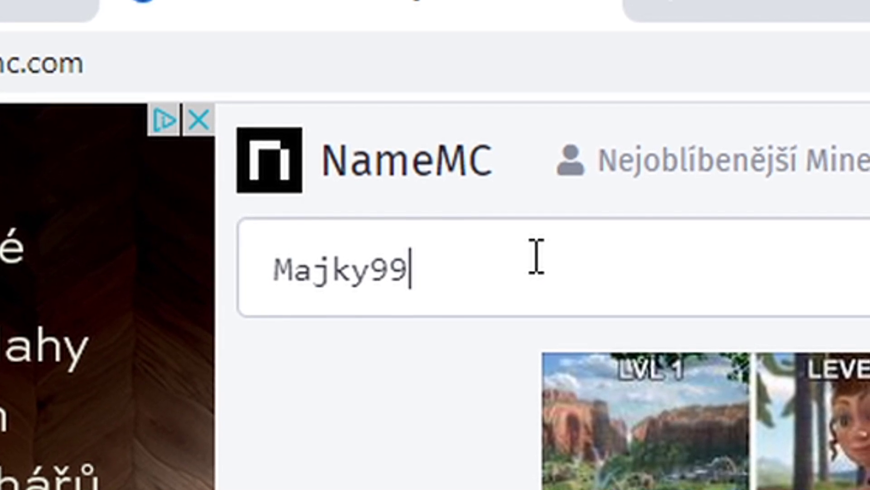
pyautogui.press('Return')
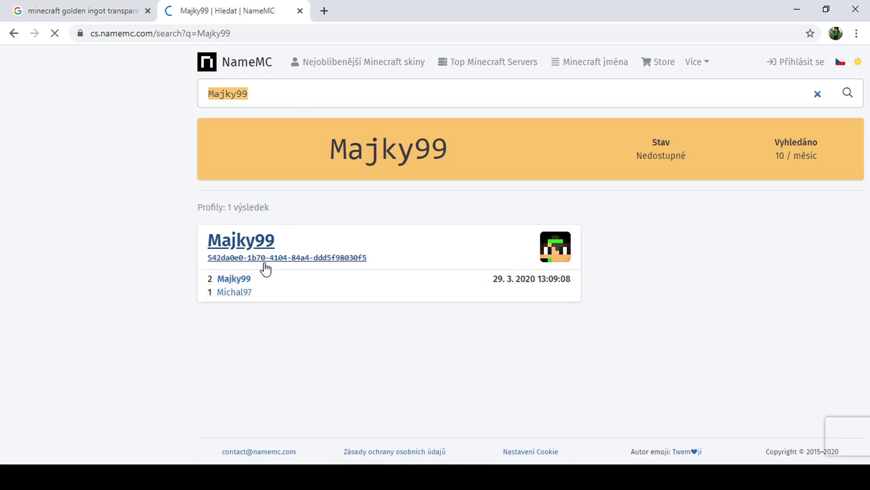
pyautogui.click(268, 261)
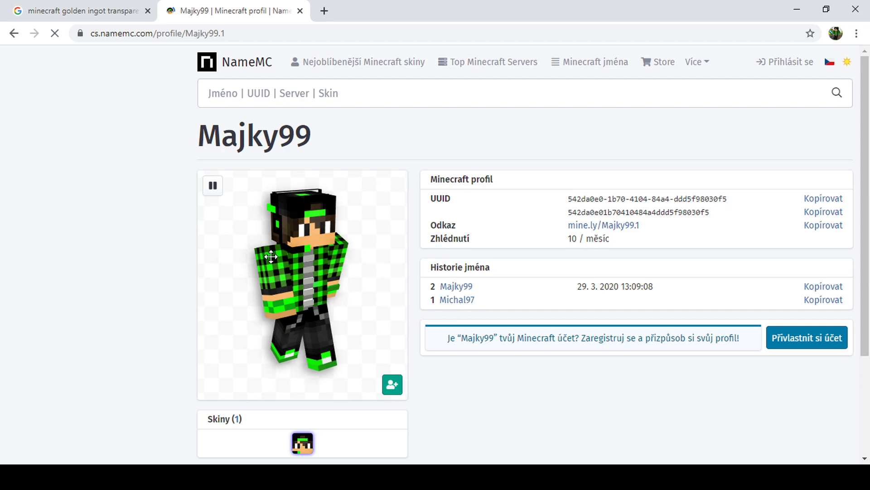
# Open the profile's only skin, render it as a 3D body image and download it as body.png
pyautogui.scroll(-1, 326, 399)
pyautogui.click(307, 385)
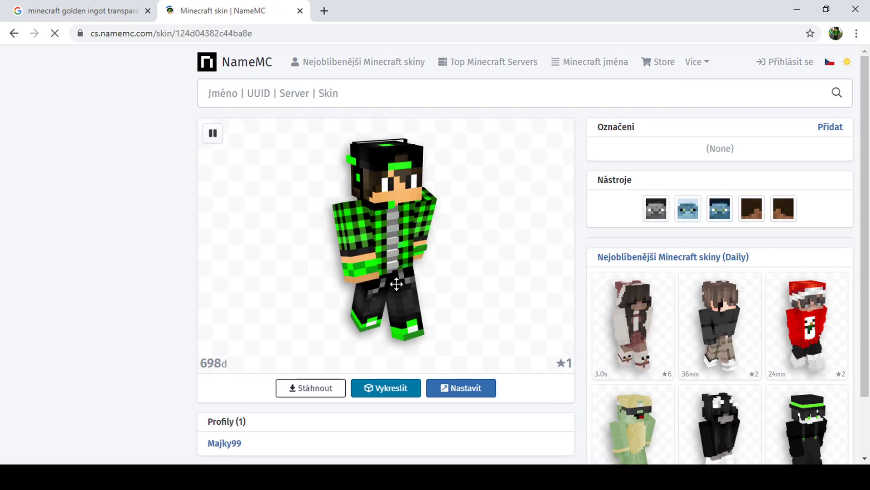
pyautogui.scroll(-1, 375, 269)
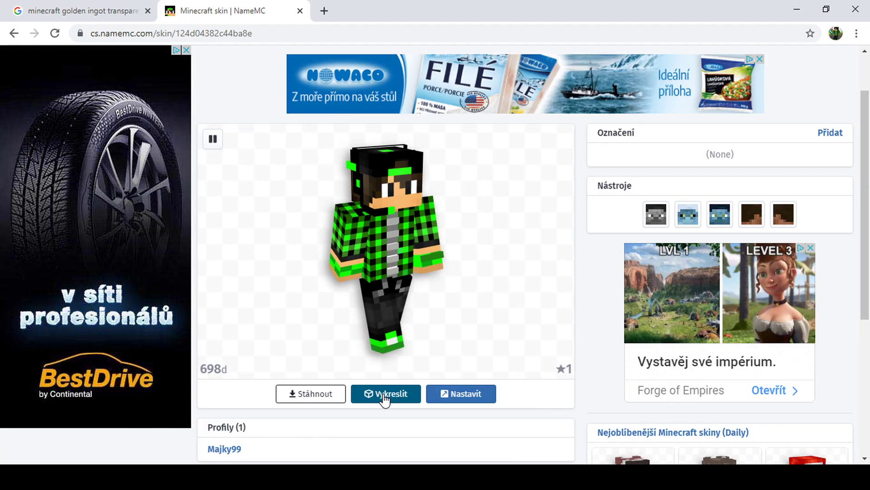
pyautogui.click(383, 396)
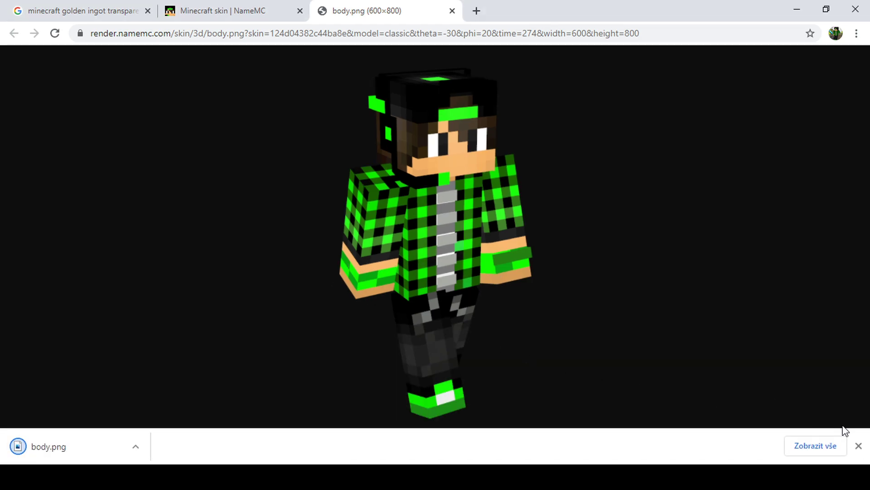
pyautogui.click(858, 446)
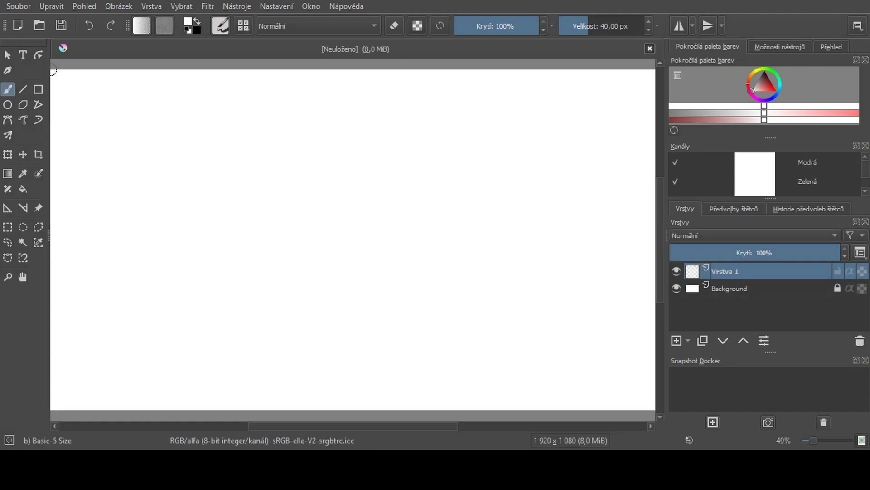
# Switch to Krita and open the landscape image unnamed.jpg alongside the blank 1920 x 1080 canvas
pyautogui.scroll(-2, 237, 179)
pyautogui.scroll(-1, 387, 278)
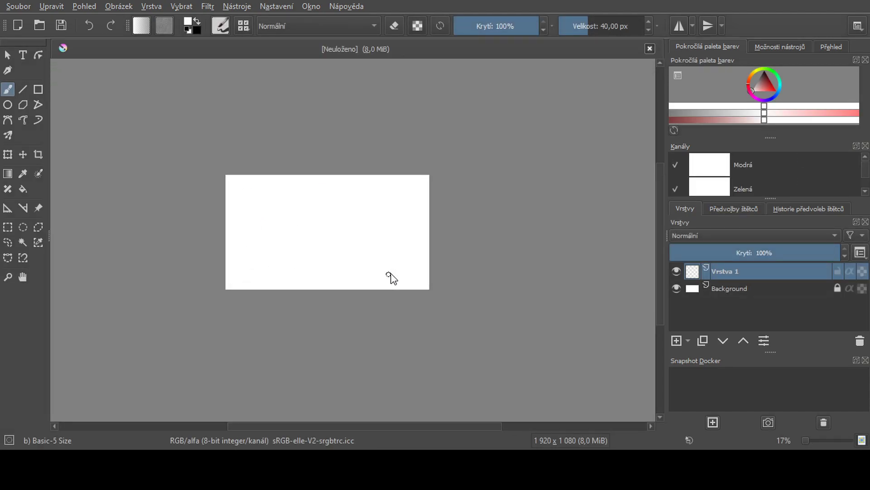
pyautogui.scroll(1, 455, 235)
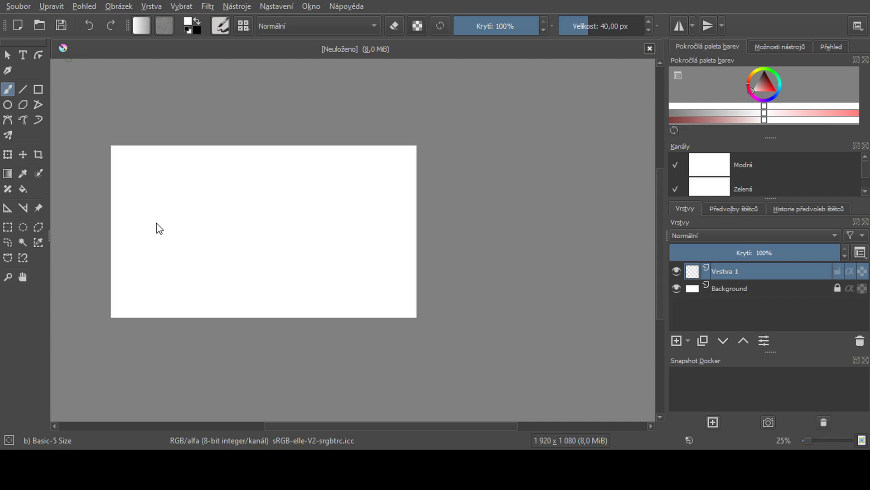
pyautogui.doubleClick(491, 208)
pyautogui.scroll(1, 320, 220)
pyautogui.scroll(-3, 375, 222)
pyautogui.scroll(2, 545, 227)
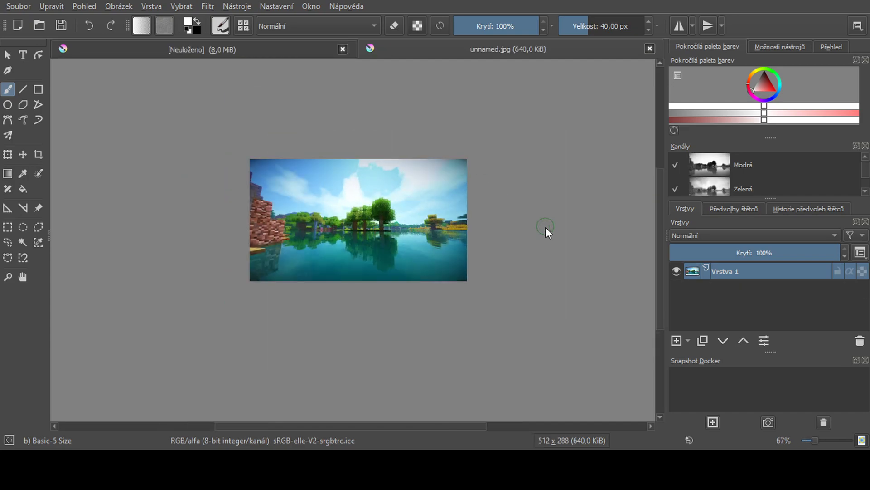
pyautogui.scroll(-1, 264, 226)
# Select the entire landscape image and copy it into the blank 1920 x 1080 document as a new layer
pyautogui.click(8, 227)
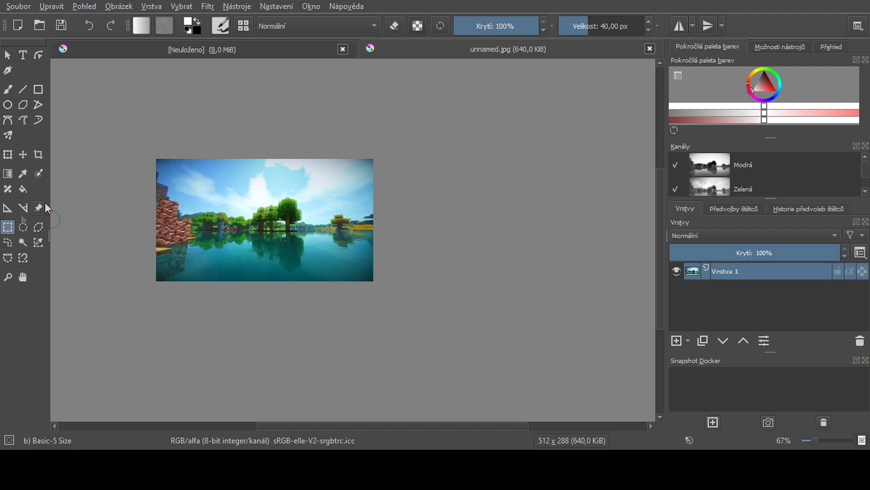
pyautogui.moveTo(149, 155); pyautogui.dragTo(387, 295)
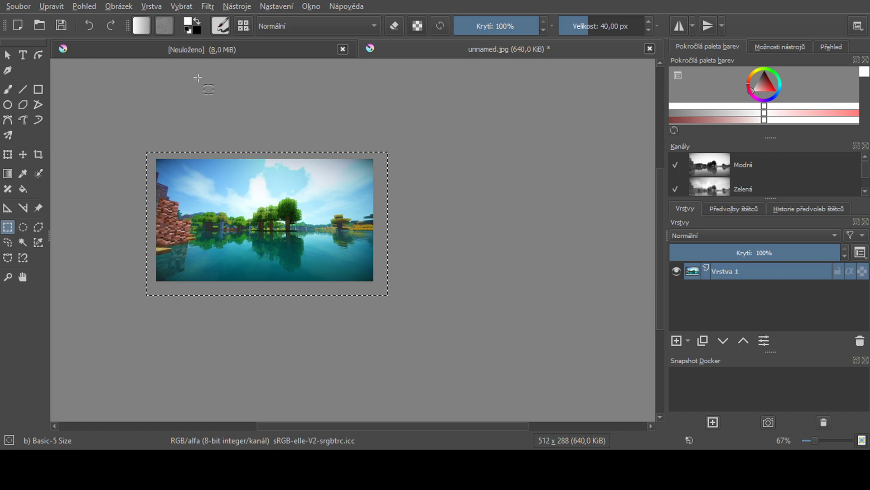
pyautogui.click(193, 54)
pyautogui.hotkey('ctrl', 'v')
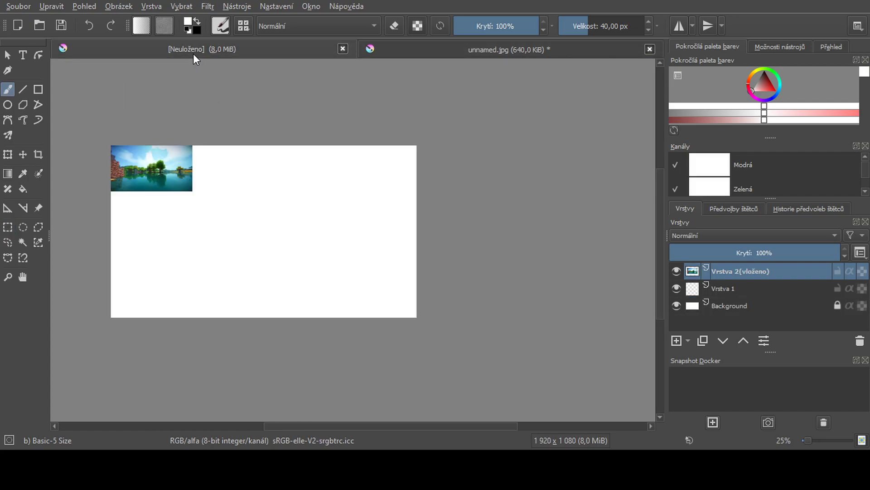
# Scale the pasted landscape layer to slightly beyond the canvas edges so it covers the whole white background
pyautogui.hotkey('ctrl', 't')
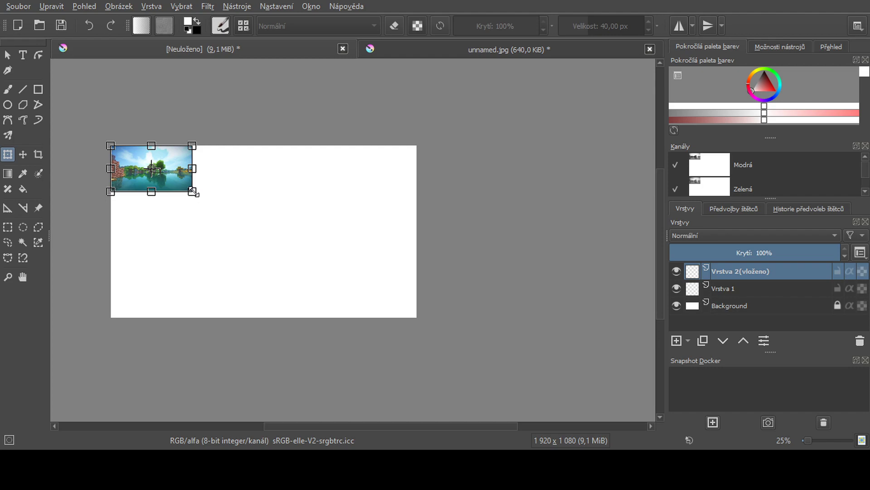
pyautogui.moveTo(193, 192); pyautogui.dragTo(426, 333)
pyautogui.moveTo(110, 146); pyautogui.dragTo(105, 143)
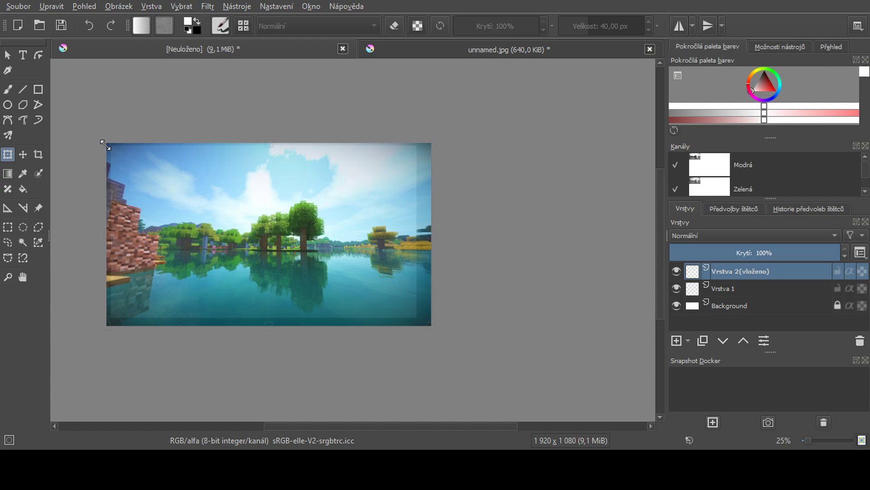
pyautogui.press('Return')
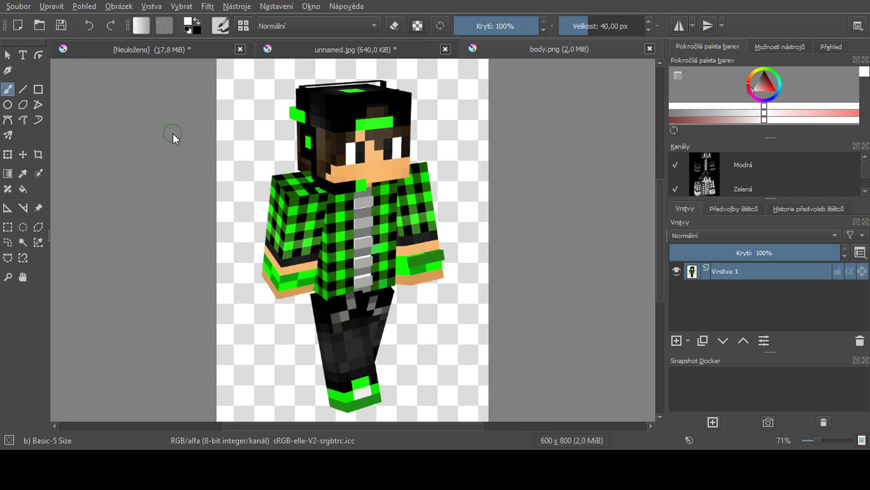
# Select the full character in body.png, from headphones to shoes, and copy it into the landscape document as a new layer
pyautogui.click(6, 228)
pyautogui.moveTo(233, 73); pyautogui.dragTo(458, 387)
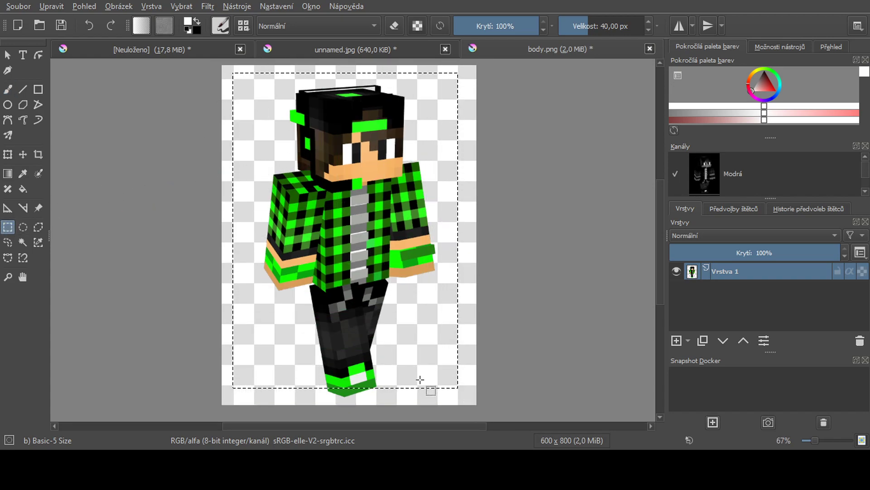
pyautogui.moveTo(233, 74); pyautogui.dragTo(458, 397)
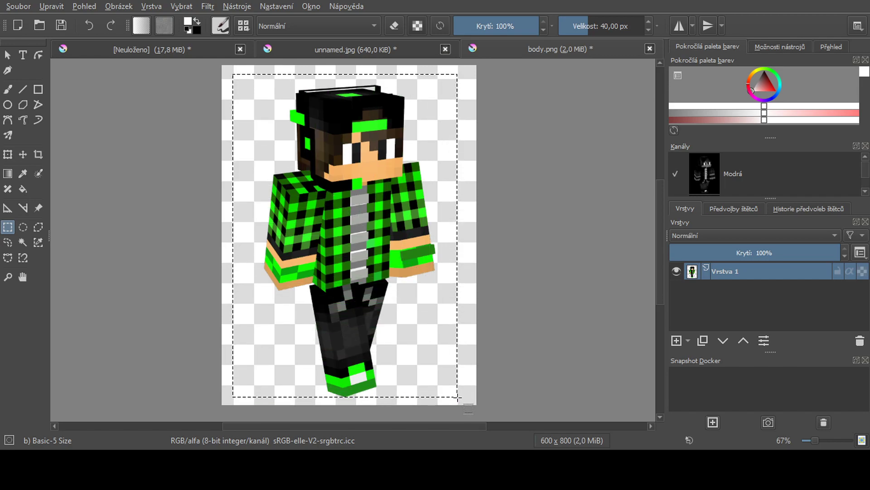
pyautogui.click(130, 48)
pyautogui.hotkey('ctrl', 't')
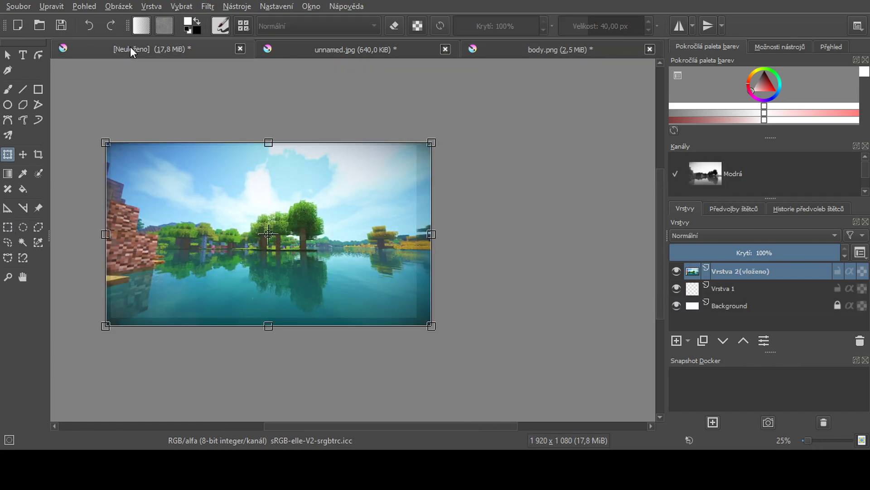
pyautogui.press('Return')
pyautogui.hotkey('ctrl', 'v')
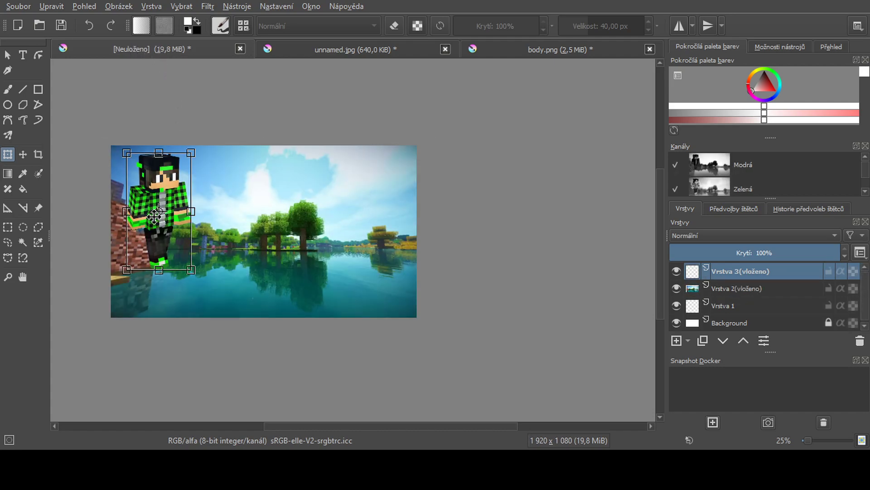
# Move the character to stand over the water between the brick ruin and the central trees
pyautogui.moveTo(154, 220); pyautogui.dragTo(174, 268)
pyautogui.moveTo(216, 305)
pyautogui.mouseDown()
pyautogui.moveTo(223, 317)
pyautogui.moveTo(182, 301)
pyautogui.moveTo(221, 297)
pyautogui.moveTo(195, 294)
pyautogui.moveTo(203, 297)
pyautogui.mouseUp()
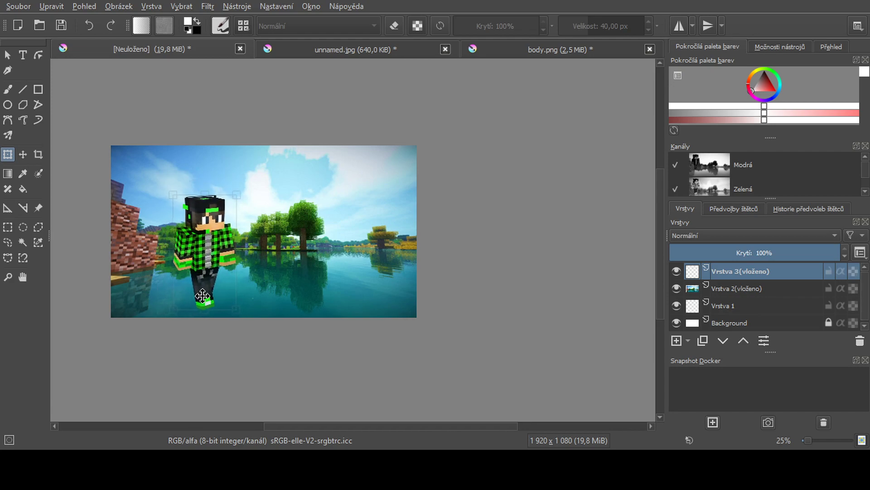
pyautogui.press('Return')
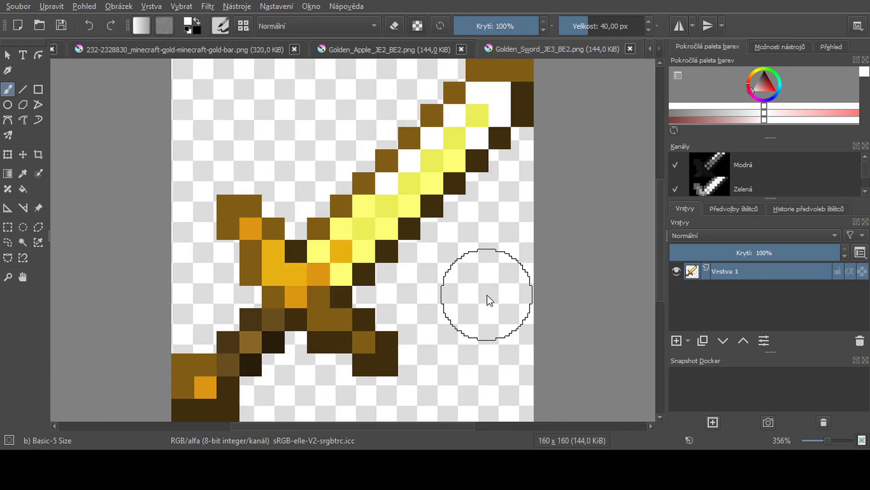
# Copy the whole golden sword image into the landscape document as a new layer and activate that layer for transforming
pyautogui.scroll(-2, 476, 272)
pyautogui.scroll(1, 468, 268)
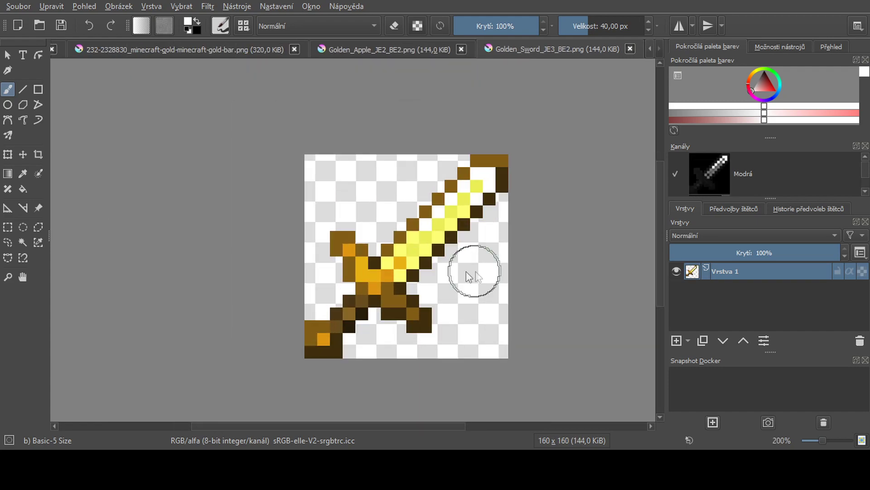
pyautogui.click(8, 228)
pyautogui.moveTo(300, 155); pyautogui.dragTo(517, 375)
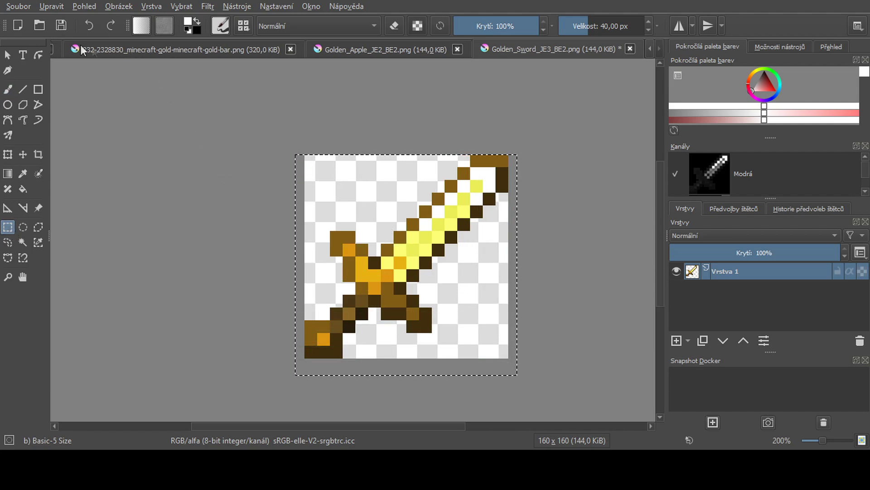
pyautogui.click(58, 49)
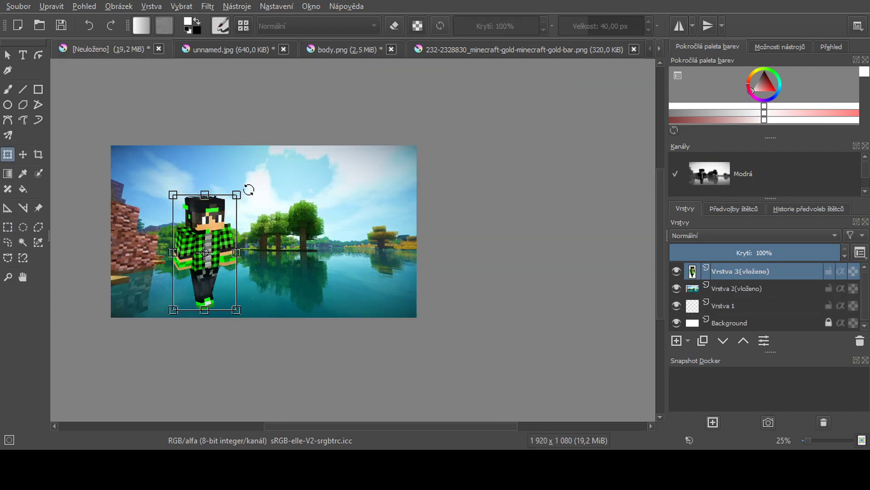
pyautogui.press('Return')
pyautogui.hotkey('ctrl', 'v')
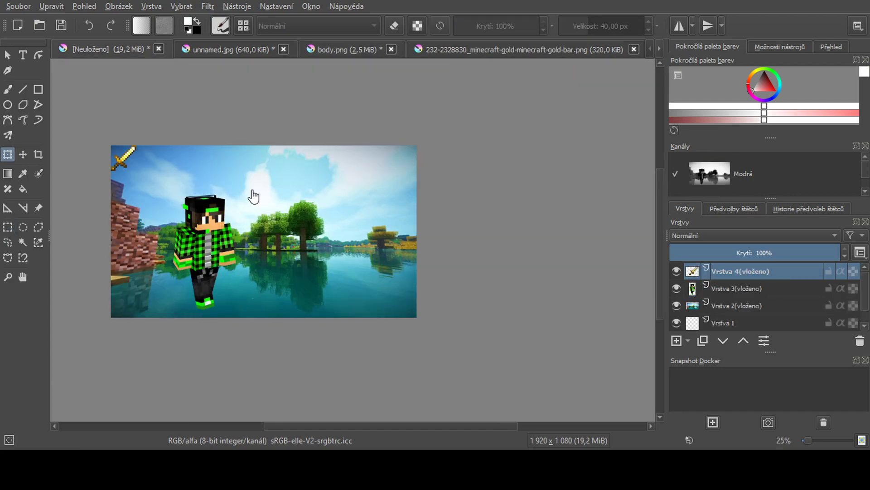
pyautogui.click(125, 161)
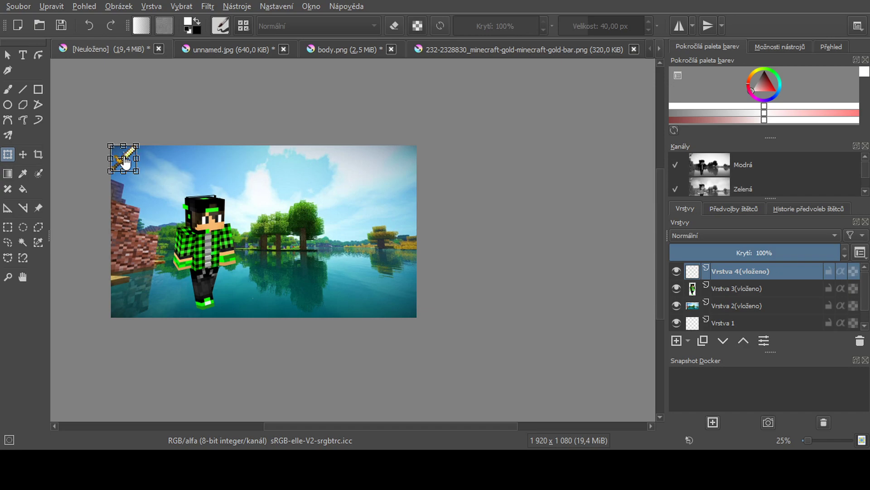
# Enlarge the golden sword and place it over the yellow tree on the right part of the landscape
pyautogui.moveTo(122, 161); pyautogui.dragTo(360, 244)
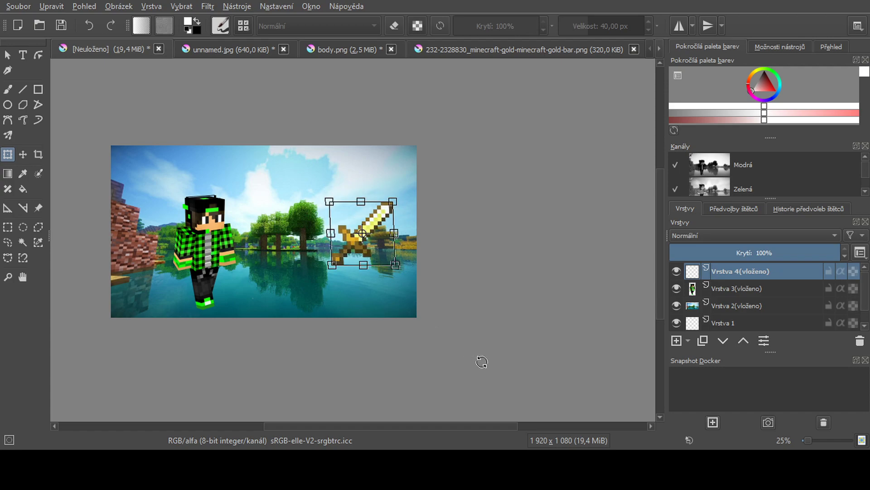
pyautogui.press('Return')
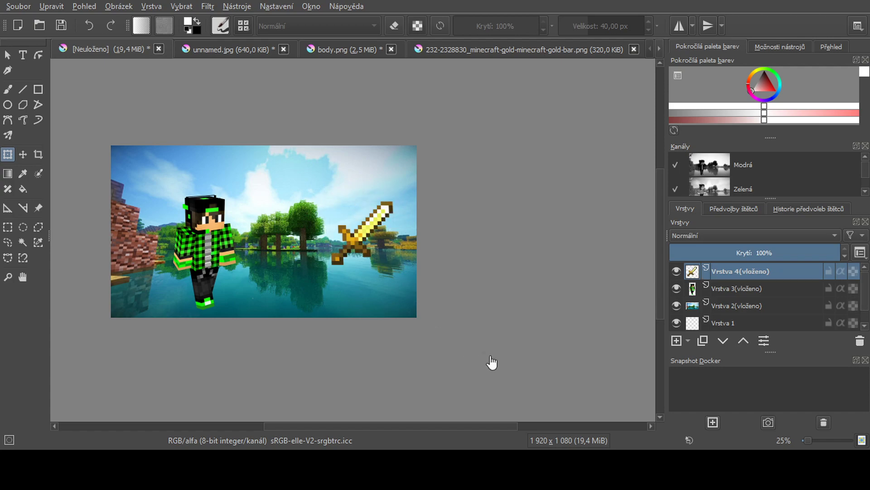
# Select the whole gold bar image and copy it into the landscape document as a new layer
pyautogui.click(470, 53)
pyautogui.scroll(-3, 257, 201)
pyautogui.scroll(1, 111, 193)
pyautogui.click(7, 227)
pyautogui.moveTo(238, 118); pyautogui.dragTo(518, 335)
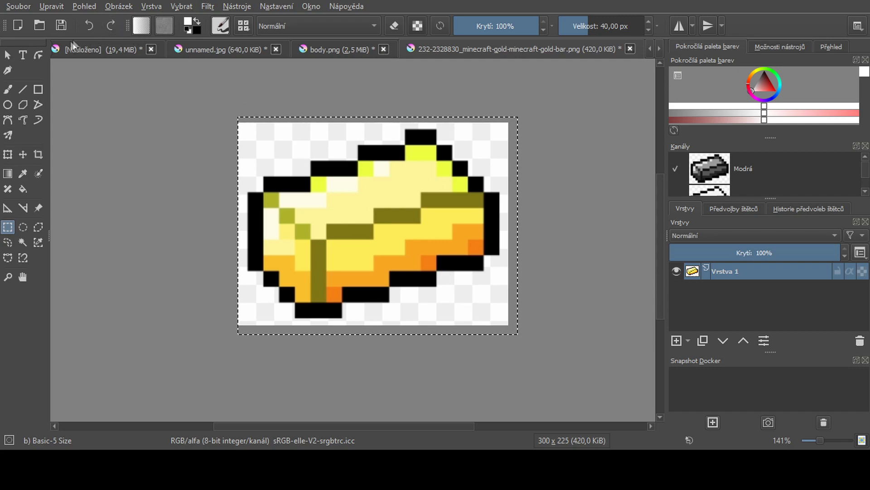
pyautogui.click(86, 50)
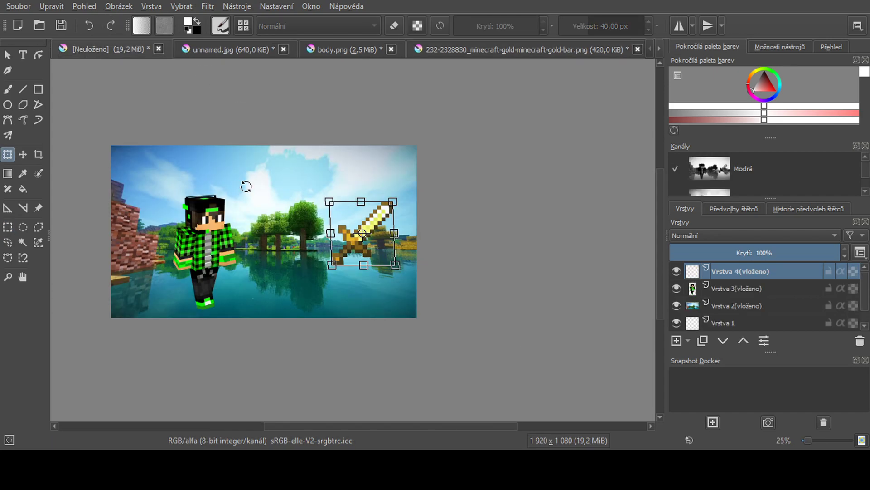
pyautogui.hotkey('ctrl', 'v')
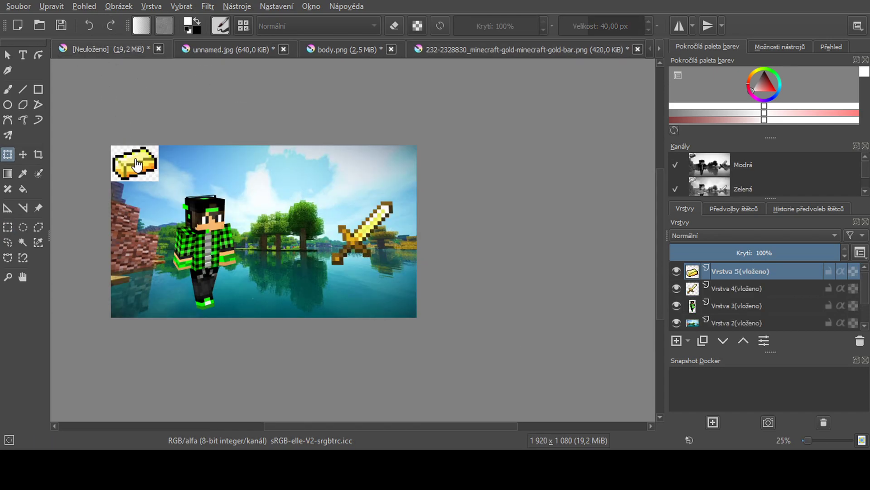
# Move the gold bar over the top of the central trees, beside the sword
pyautogui.click(138, 166)
pyautogui.moveTo(142, 170); pyautogui.dragTo(315, 215)
pyautogui.press('Return')
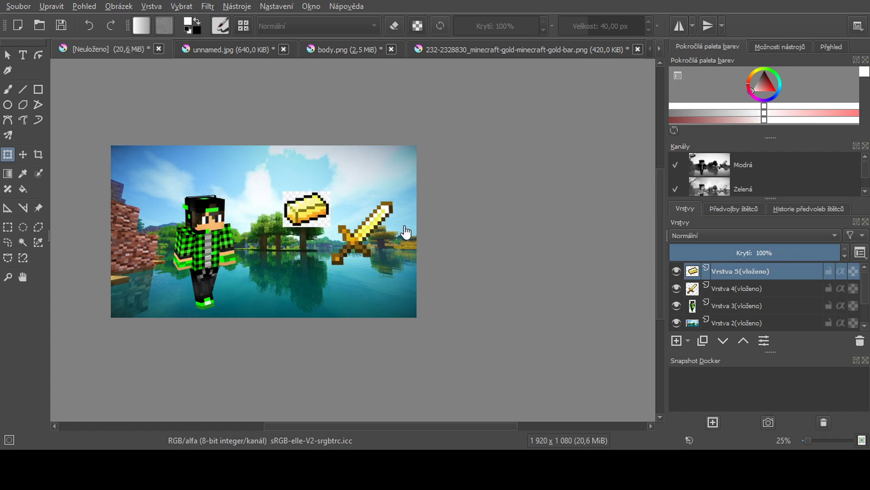
# Select and copy the whole golden apple in Golden_Apple_JE2_BE2.png
pyautogui.click(662, 52)
pyautogui.click(662, 52)
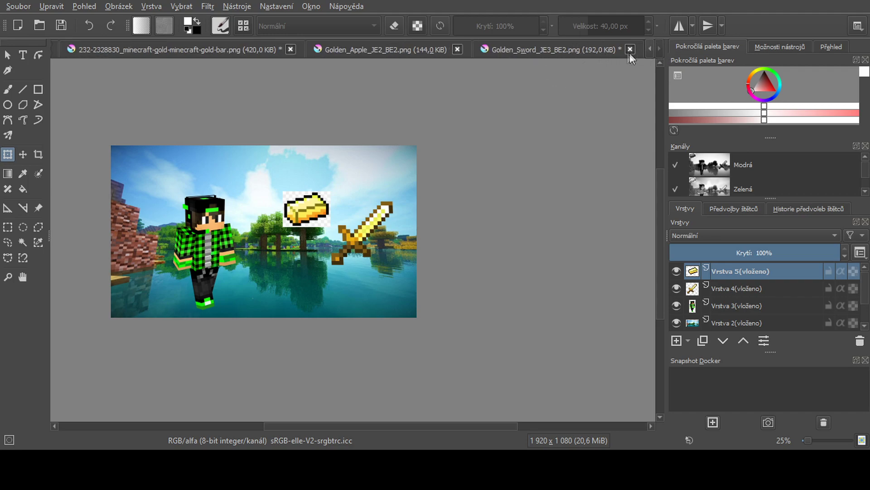
pyautogui.click(355, 50)
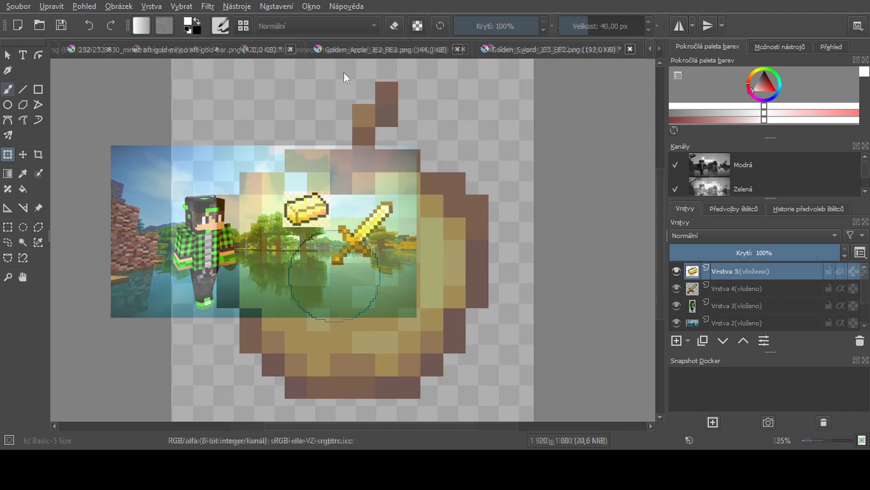
pyautogui.scroll(-2, 304, 116)
pyautogui.hotkey('ctrl', 'r')
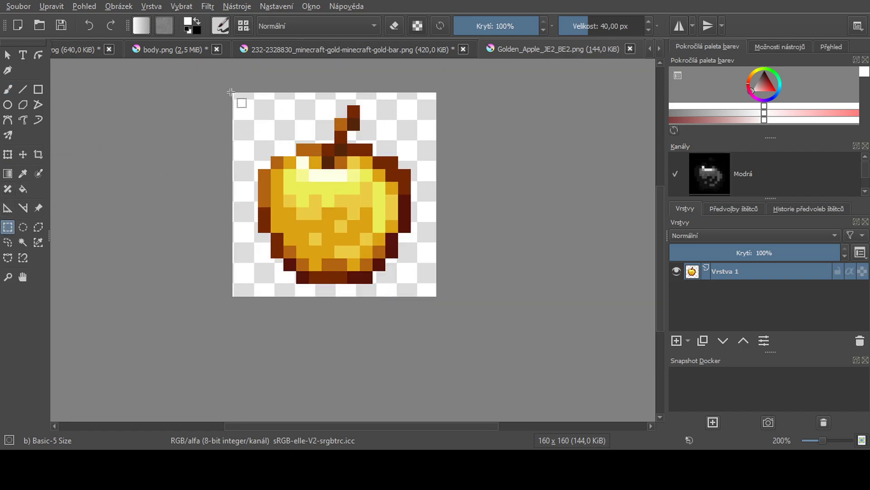
pyautogui.moveTo(230, 93); pyautogui.dragTo(438, 308)
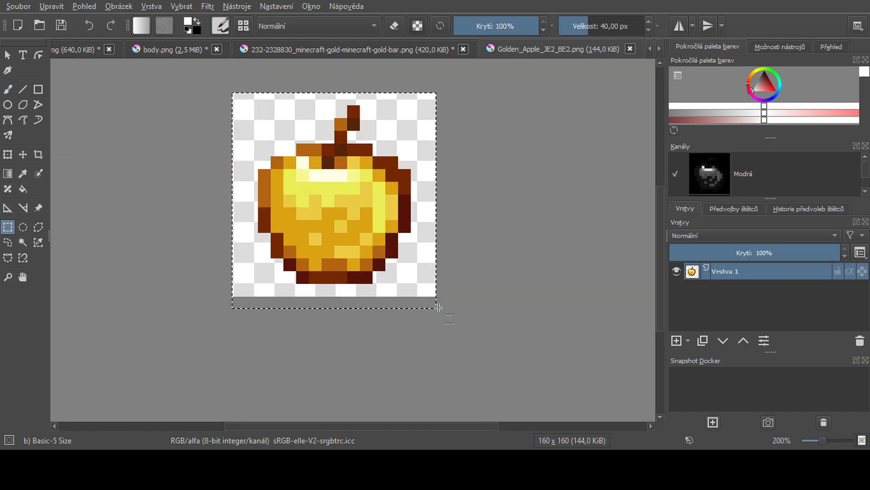
# Paste the golden apple into the unsaved landscape document as a new layer
pyautogui.click(650, 44)
pyautogui.click(647, 45)
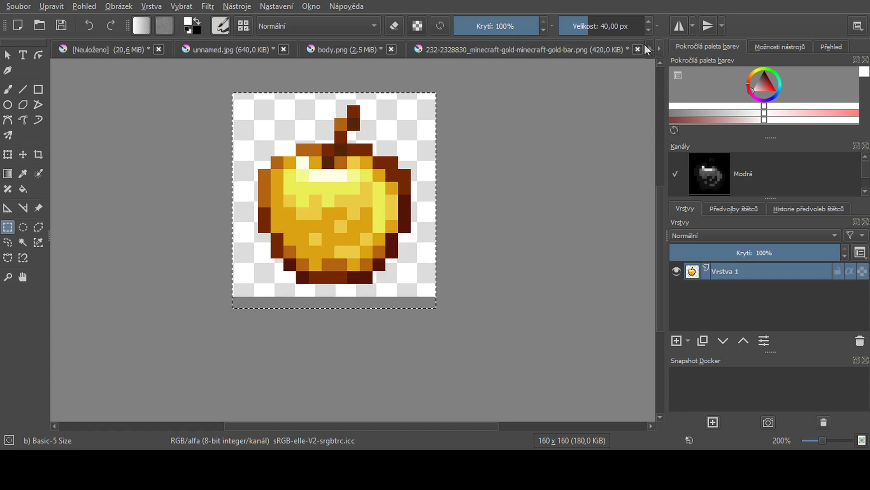
pyautogui.click(90, 50)
pyautogui.hotkey('ctrl', 'v')
pyautogui.hotkey('ctrl', 't')
pyautogui.press('Return')
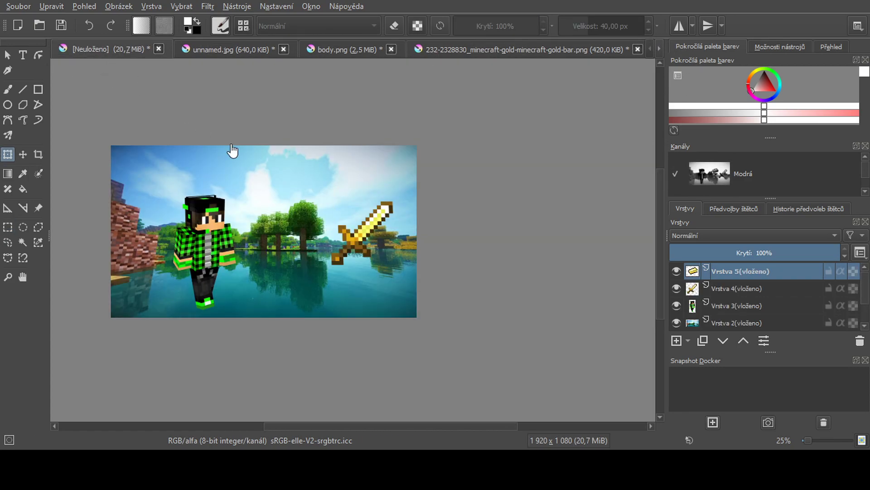
pyautogui.hotkey('ctrl', 'v')
pyautogui.hotkey('ctrl', 't')
pyautogui.press('Return')
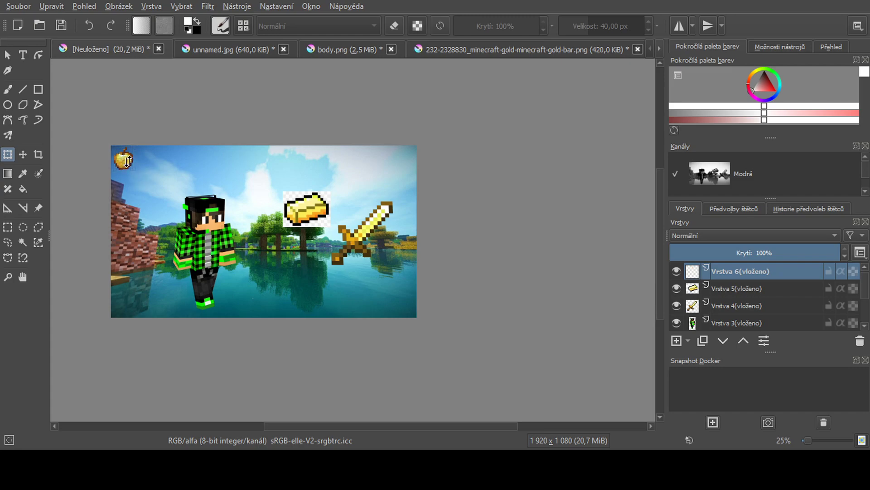
# Move the golden apple into the sky just above the sword's tip
pyautogui.click(125, 159)
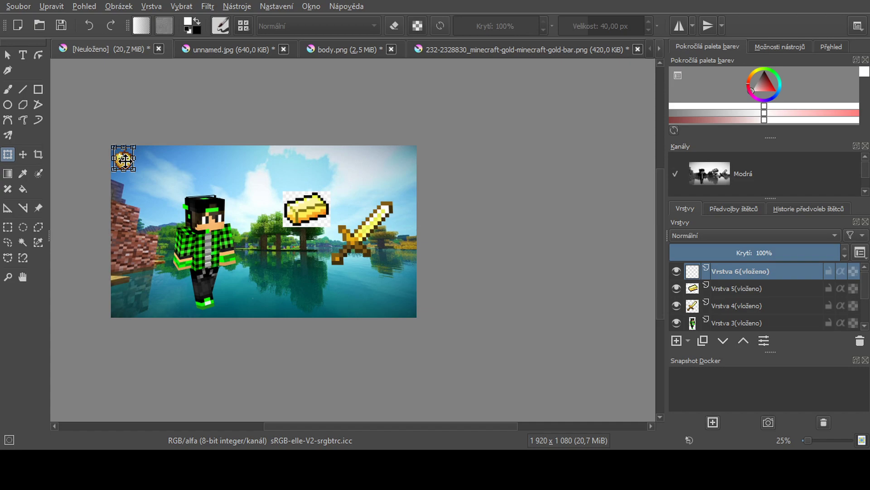
pyautogui.moveTo(125, 159); pyautogui.dragTo(378, 188)
pyautogui.scroll(2, 312, 243)
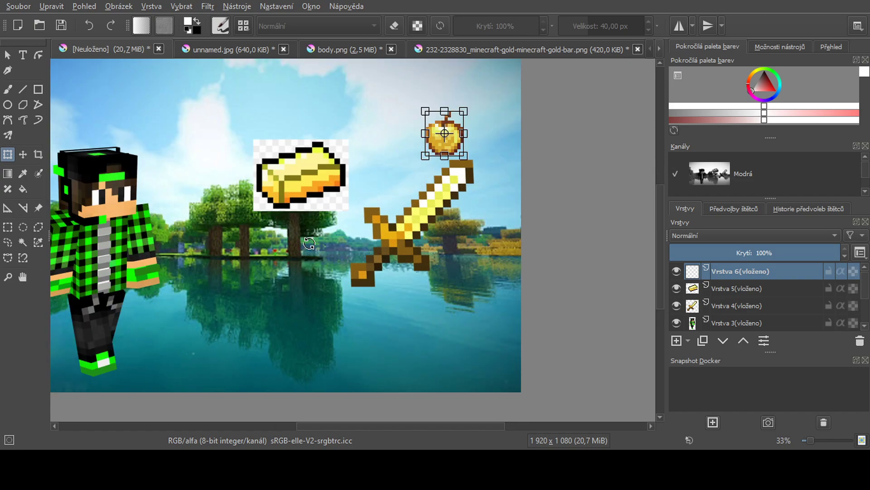
pyautogui.press('Return')
# On the gold bar layer, select the checkered background surrounding the bar with the contiguous selection tool
pyautogui.scroll(1, 344, 213)
pyautogui.scroll(-1, 323, 213)
pyautogui.scroll(1, 321, 212)
pyautogui.scroll(-1, 305, 198)
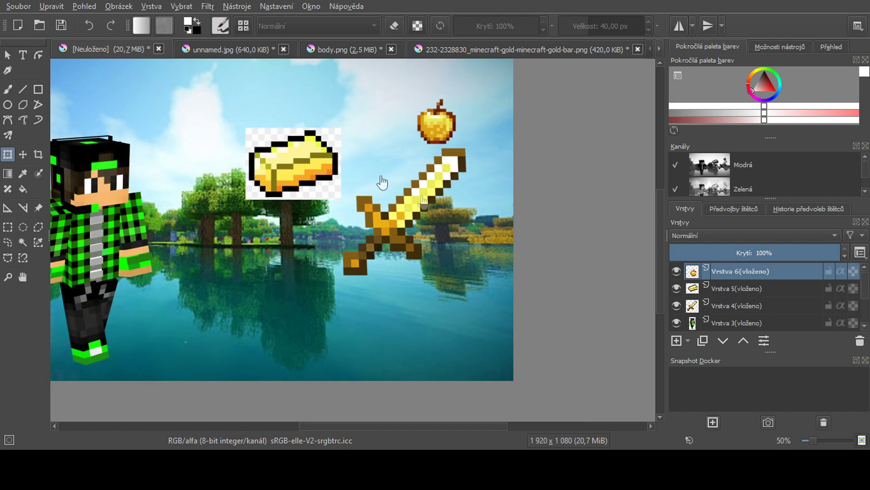
pyautogui.scroll(1, 275, 163)
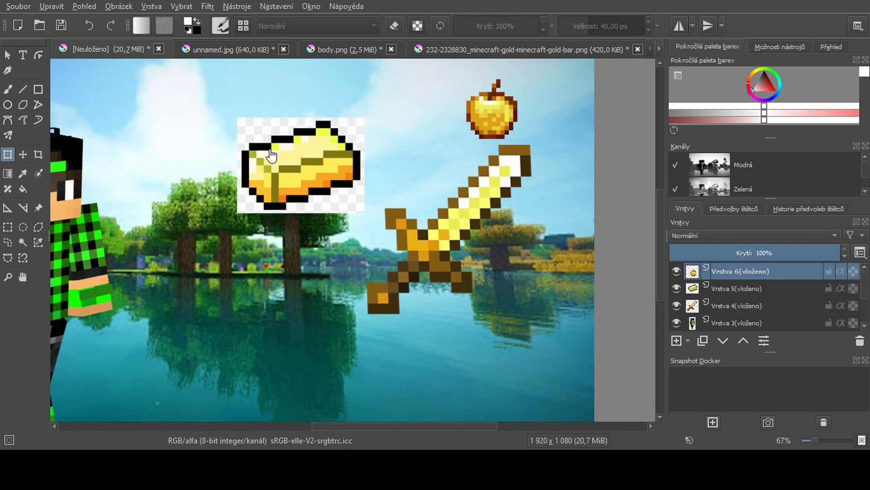
pyautogui.click(717, 288)
pyautogui.scroll(-1, 254, 190)
pyautogui.scroll(2, 380, 239)
pyautogui.scroll(1, 383, 244)
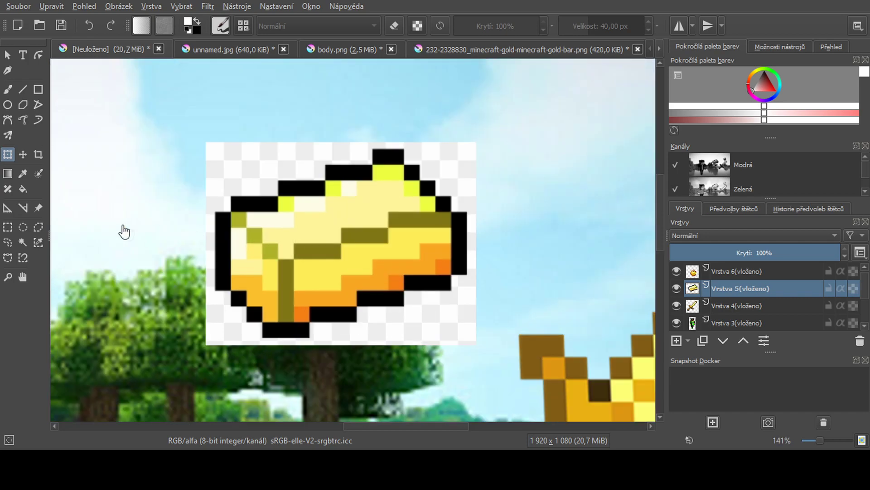
pyautogui.click(23, 244)
pyautogui.click(250, 173)
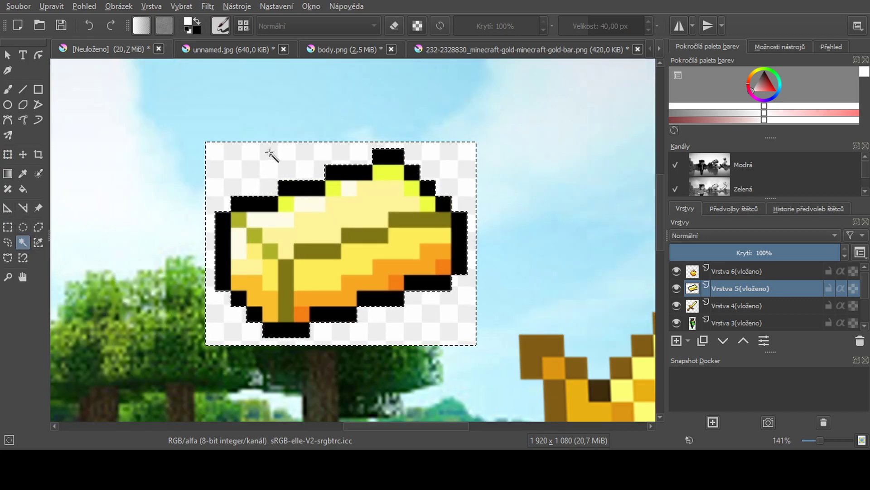
# Erase the selected checkered background around the gold bar using the brush in eraser mode at 96,48 px
pyautogui.click(8, 89)
pyautogui.click(394, 25)
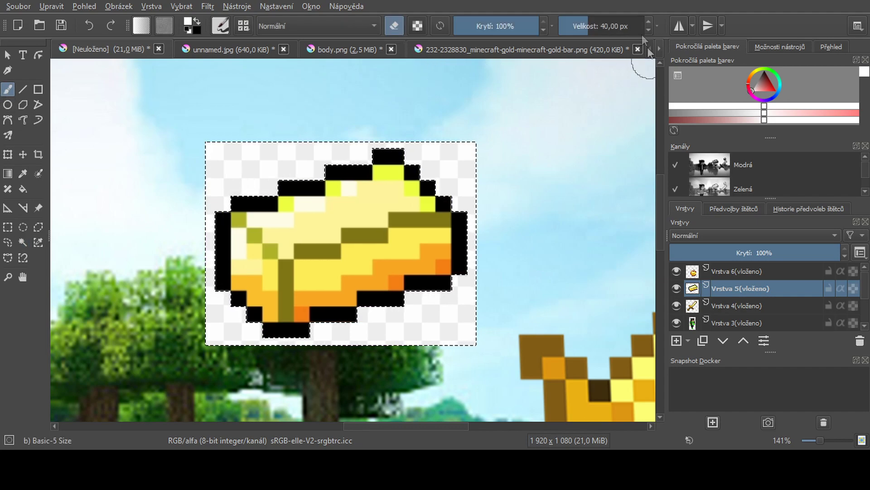
pyautogui.moveTo(589, 26); pyautogui.dragTo(598, 26)
pyautogui.moveTo(528, 88)
pyautogui.mouseDown()
pyautogui.moveTo(364, 175)
pyautogui.moveTo(423, 198)
pyautogui.moveTo(469, 233)
pyautogui.moveTo(373, 224)
pyautogui.moveTo(314, 181)
pyautogui.moveTo(245, 172)
pyautogui.moveTo(264, 250)
pyautogui.moveTo(243, 326)
pyautogui.moveTo(377, 350)
pyautogui.moveTo(487, 301)
pyautogui.moveTo(472, 311)
pyautogui.mouseUp()
pyautogui.scroll(1, 241, 324)
pyautogui.moveTo(252, 352)
pyautogui.mouseDown()
pyautogui.moveTo(369, 340)
pyautogui.moveTo(213, 349)
pyautogui.moveTo(583, 376)
pyautogui.mouseUp()
pyautogui.moveTo(536, 256)
pyautogui.mouseDown()
pyautogui.moveTo(254, 69)
pyautogui.moveTo(307, 185)
pyautogui.moveTo(253, 292)
pyautogui.moveTo(349, 313)
pyautogui.moveTo(466, 320)
pyautogui.mouseUp()
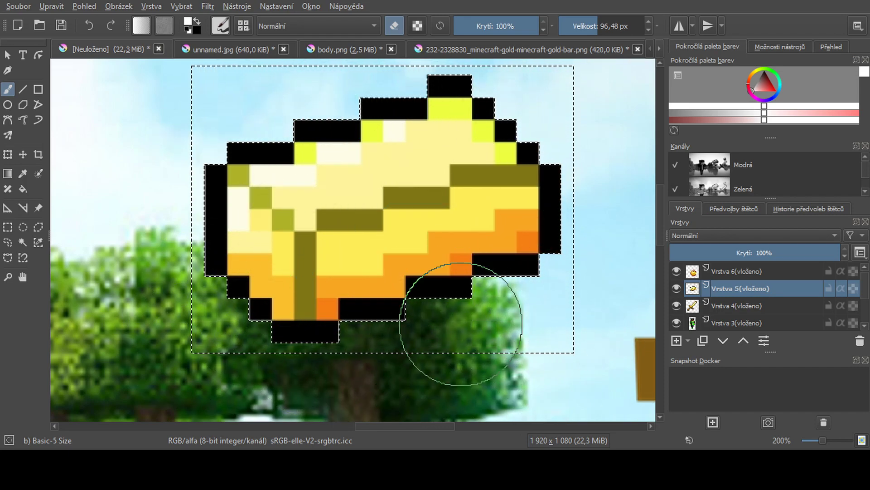
pyautogui.moveTo(201, 101)
pyautogui.mouseDown()
pyautogui.moveTo(197, 220)
pyautogui.moveTo(175, 361)
pyautogui.moveTo(264, 355)
pyautogui.moveTo(509, 300)
pyautogui.moveTo(549, 241)
pyautogui.moveTo(502, 250)
pyautogui.moveTo(420, 127)
pyautogui.mouseUp()
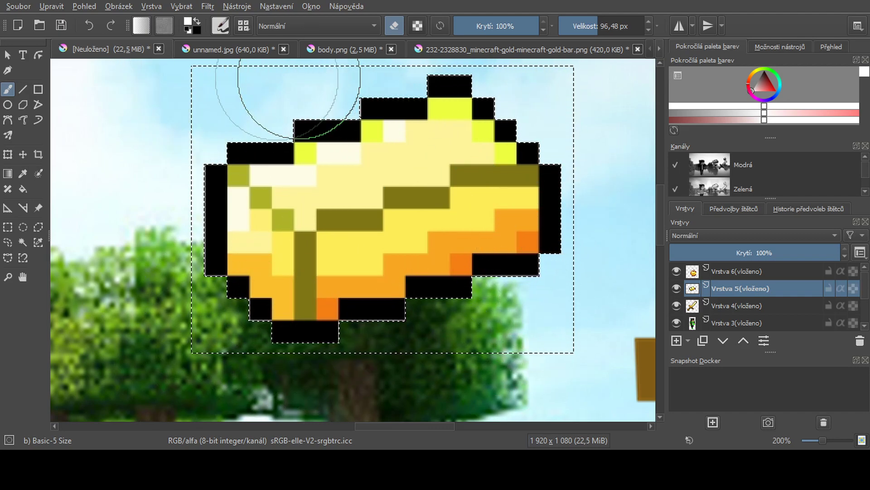
# Remove the selection around the gold bar
pyautogui.scroll(-4, 231, 149)
pyautogui.scroll(2, 276, 187)
pyautogui.scroll(-2, 164, 142)
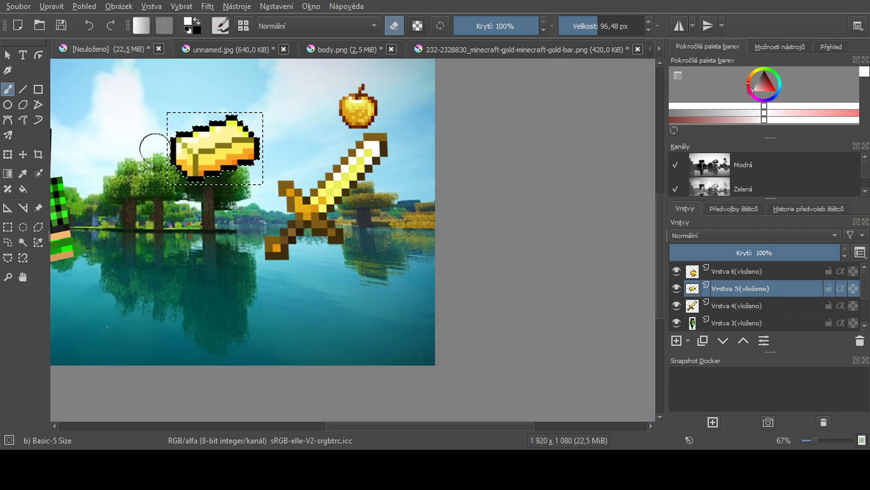
pyautogui.click(7, 227)
pyautogui.click(139, 202)
pyautogui.scroll(-2, 140, 202)
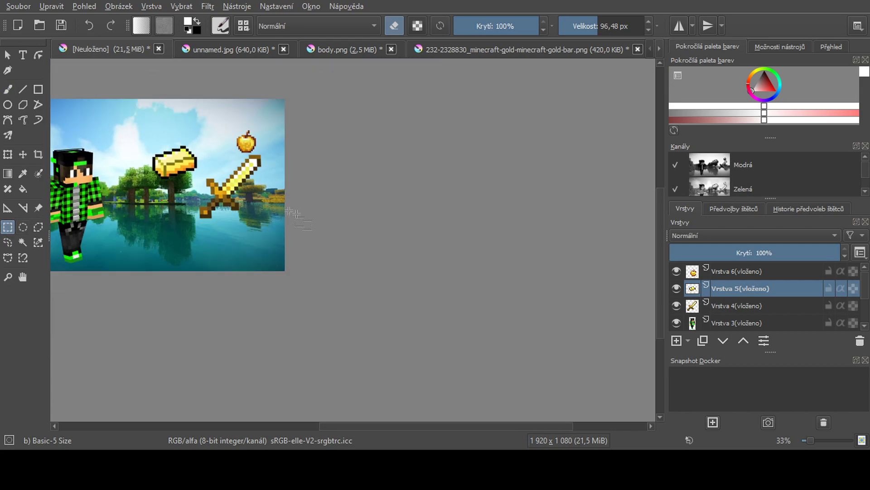
pyautogui.scroll(4, 262, 206)
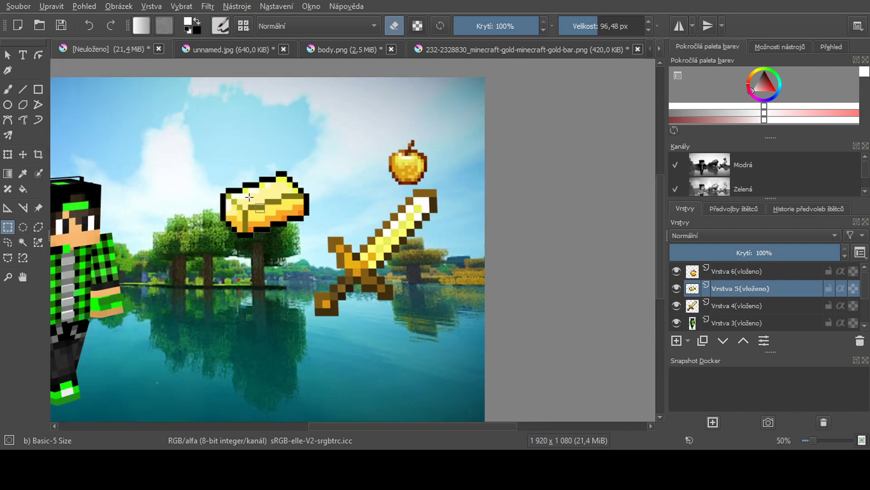
# Enlarge the sword, rotate it steeper and place it with its hilt over the water beside the central trees
pyautogui.click(743, 307)
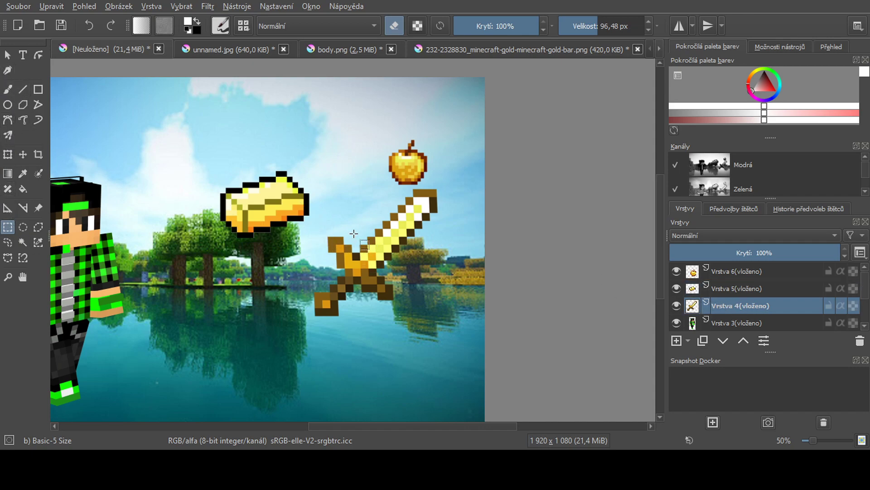
pyautogui.hotkey('ctrl', 't')
pyautogui.moveTo(354, 233); pyautogui.dragTo(297, 217)
pyautogui.moveTo(275, 352); pyautogui.dragTo(239, 385)
pyautogui.moveTo(289, 330); pyautogui.dragTo(314, 296)
pyautogui.moveTo(297, 416); pyautogui.dragTo(289, 412)
pyautogui.moveTo(283, 327); pyautogui.dragTo(268, 369)
pyautogui.moveTo(216, 385); pyautogui.dragTo(233, 365)
pyautogui.moveTo(281, 344); pyautogui.dragTo(278, 351)
pyautogui.press('Return')
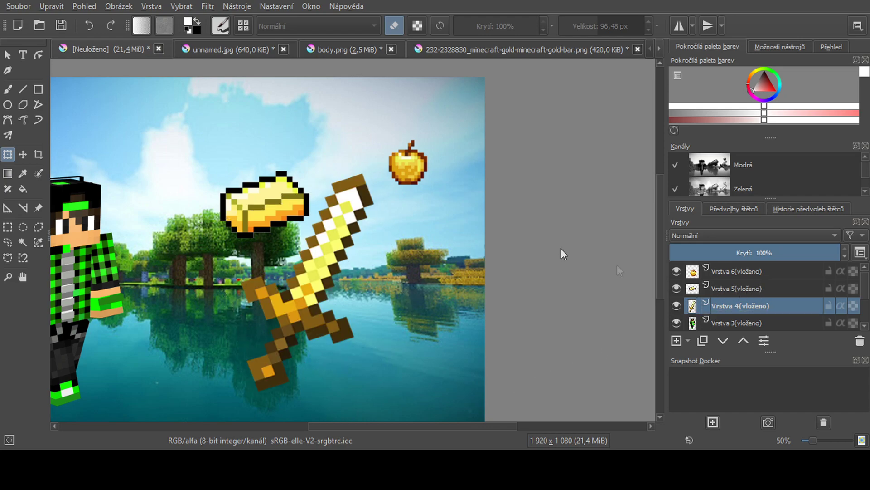
# Enlarge the gold bar and place it in front of the central trees, overlapping the sword's lower blade
pyautogui.click(739, 288)
pyautogui.click(272, 199)
pyautogui.moveTo(240, 219); pyautogui.dragTo(253, 277)
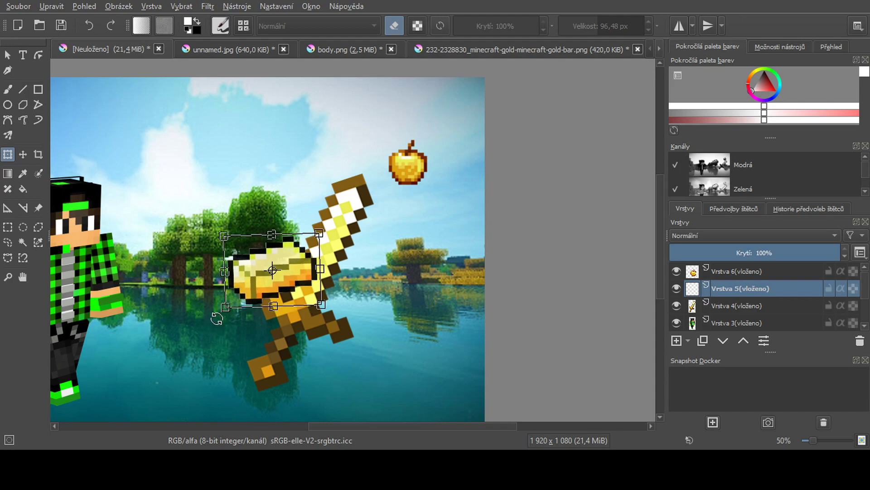
pyautogui.moveTo(226, 309); pyautogui.dragTo(255, 261)
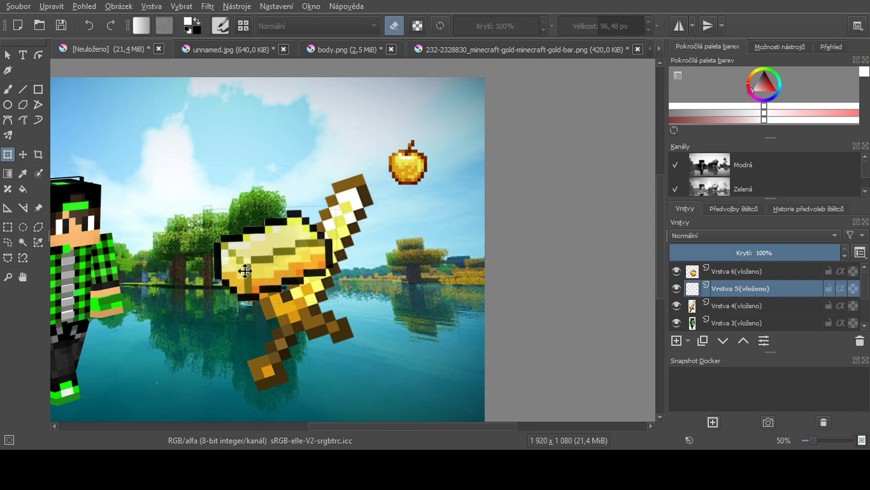
pyautogui.moveTo(240, 281); pyautogui.dragTo(257, 254)
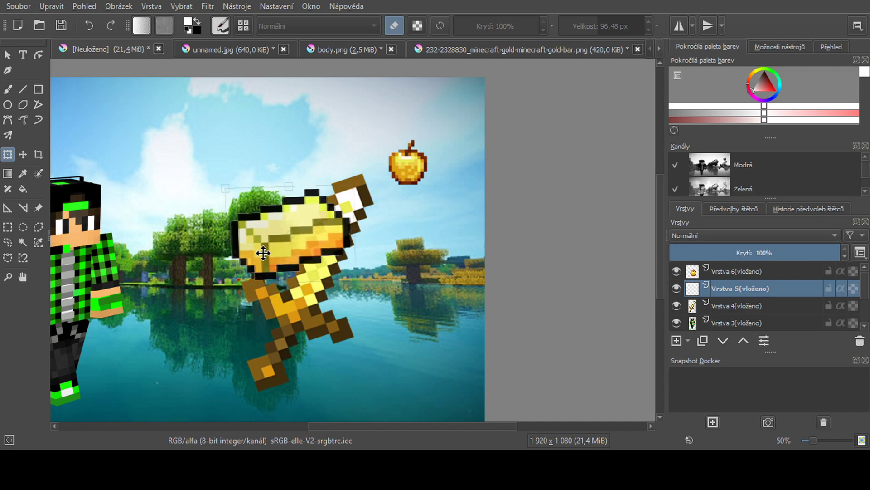
pyautogui.moveTo(246, 262); pyautogui.dragTo(224, 281)
pyautogui.press('Return')
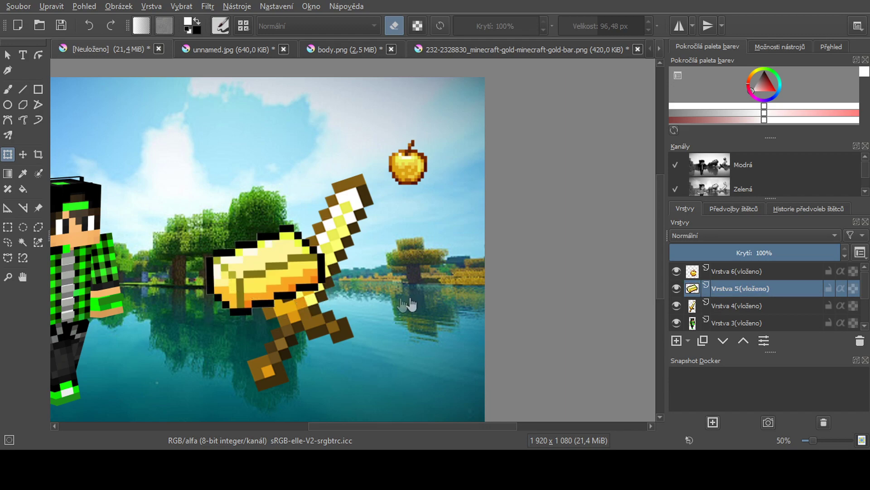
pyautogui.click(260, 269)
pyautogui.moveTo(255, 276)
pyautogui.mouseDown()
pyautogui.moveTo(241, 274)
pyautogui.moveTo(252, 271)
pyautogui.mouseUp()
pyautogui.press('Return')
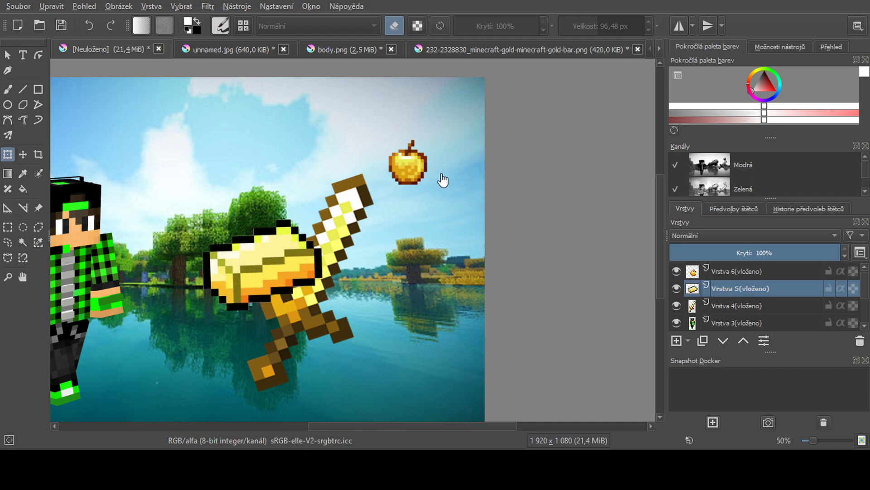
# Enlarge the golden apple, tilt it clockwise and place it over the water against the right side of the sword's hilt
pyautogui.click(699, 265)
pyautogui.moveTo(408, 164); pyautogui.dragTo(316, 334)
pyautogui.moveTo(434, 334); pyautogui.dragTo(411, 365)
pyautogui.moveTo(362, 311); pyautogui.dragTo(364, 322)
pyautogui.press('Return')
# Move the sword layer to the top of the layer stack, above the apple and gold bar
pyautogui.scroll(-2, 338, 292)
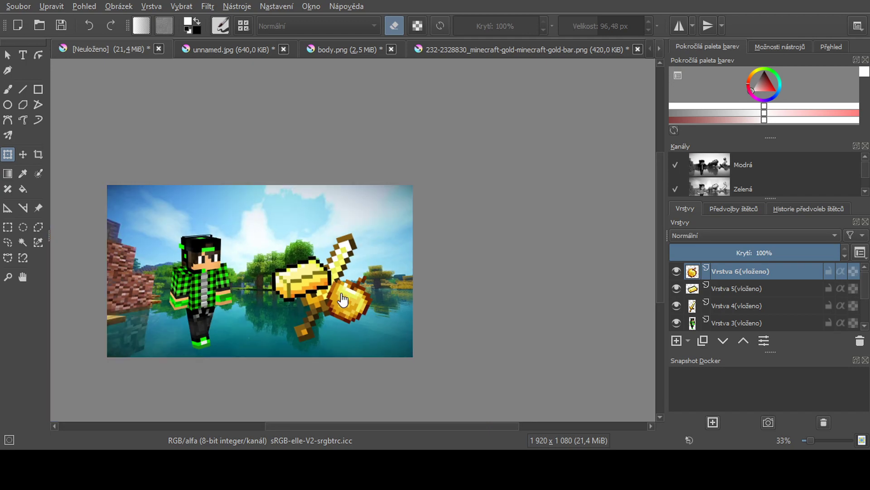
pyautogui.scroll(1, 339, 294)
pyautogui.scroll(1, 338, 295)
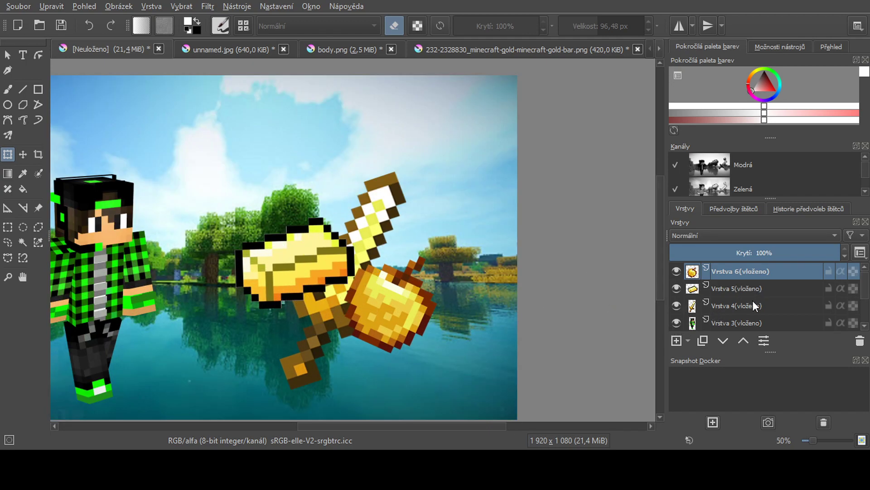
pyautogui.moveTo(720, 307); pyautogui.dragTo(712, 266)
pyautogui.scroll(-4, 491, 241)
pyautogui.scroll(2, 449, 227)
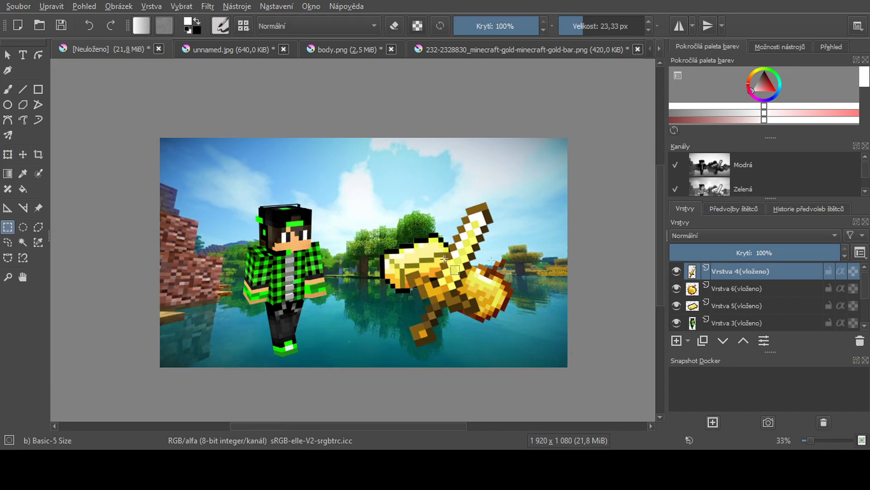
pyautogui.scroll(-1, 383, 249)
pyautogui.scroll(1, 386, 227)
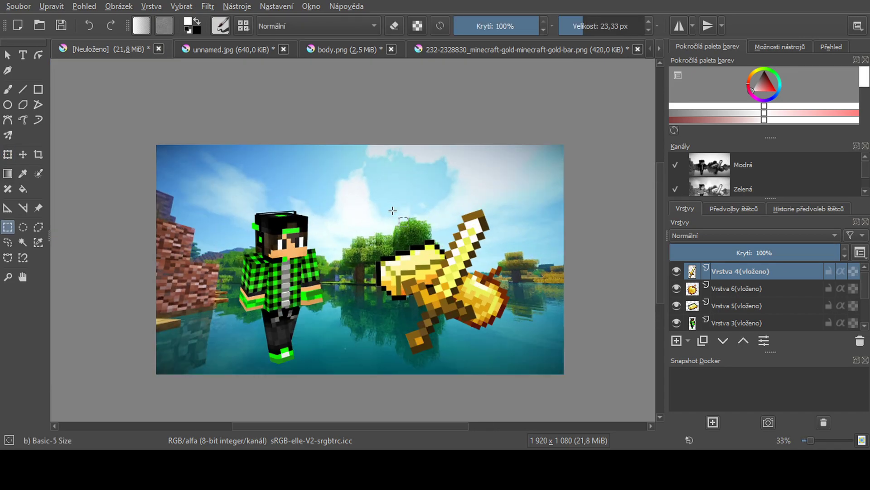
# Add a new empty paint layer above the sword layer
pyautogui.scroll(1, 392, 210)
pyautogui.scroll(-1, 394, 228)
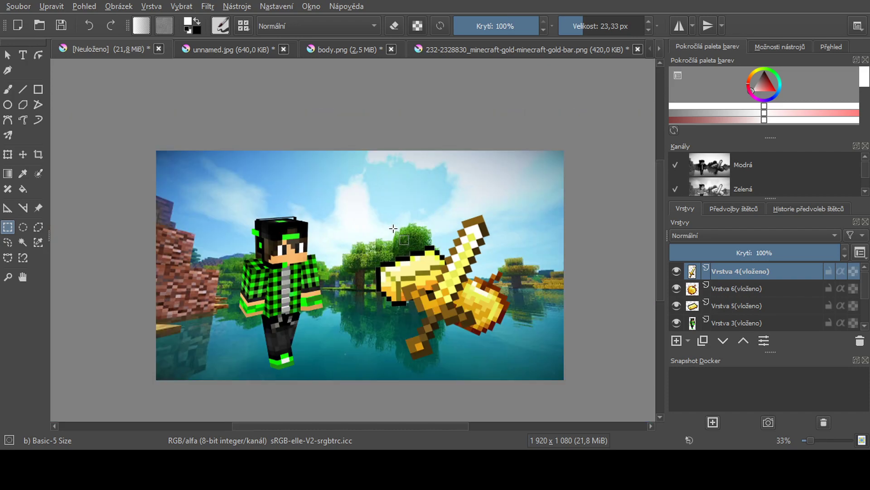
pyautogui.click(677, 339)
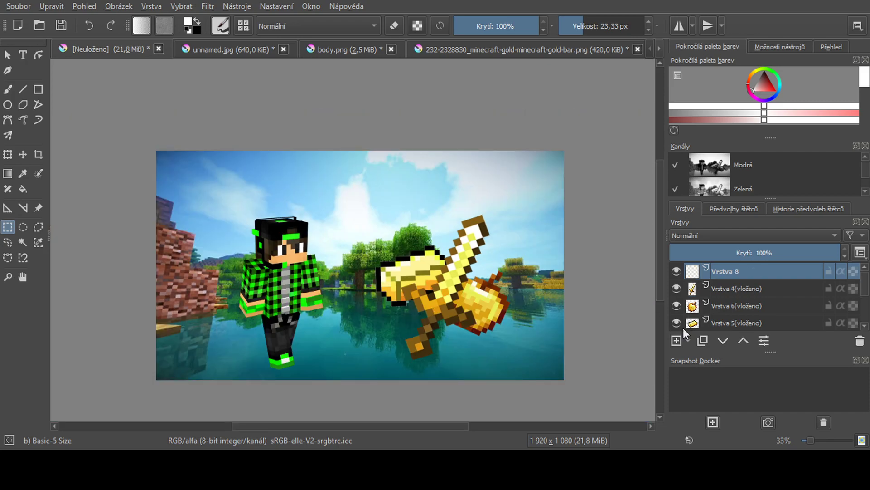
# Try outlining the gold bar's top edge with thick white straight lines at 23.33 px, and undo them
pyautogui.click(7, 90)
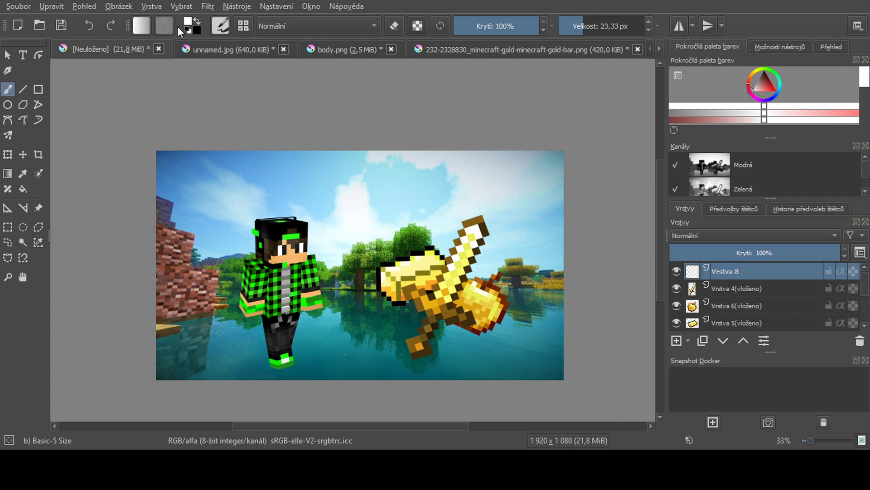
pyautogui.click(24, 90)
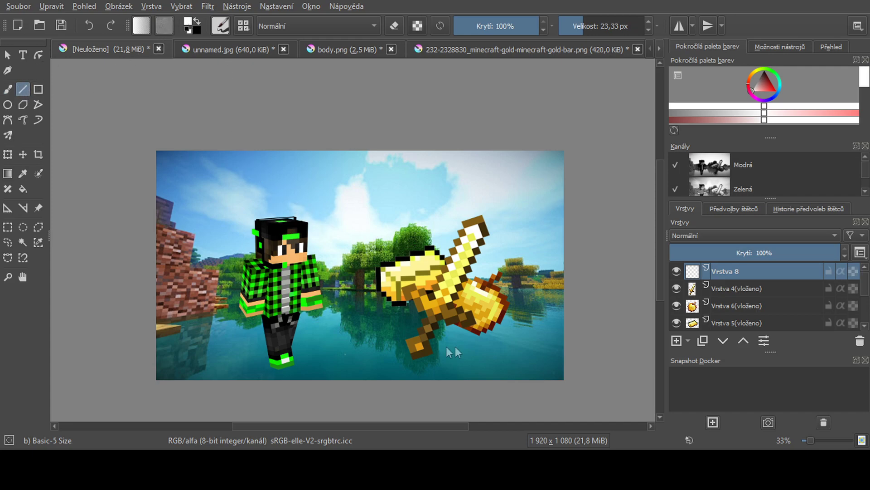
pyautogui.scroll(6, 375, 232)
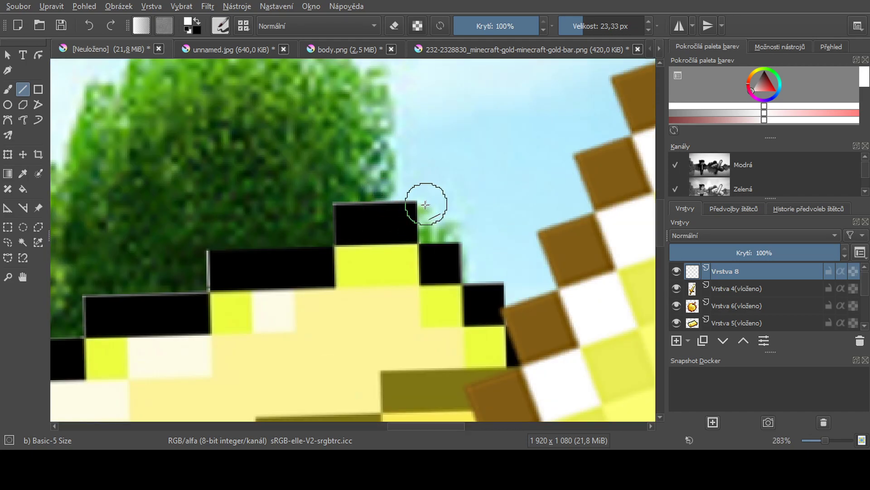
pyautogui.moveTo(365, 202)
pyautogui.mouseDown()
pyautogui.moveTo(334, 202)
pyautogui.moveTo(327, 238)
pyautogui.mouseUp()
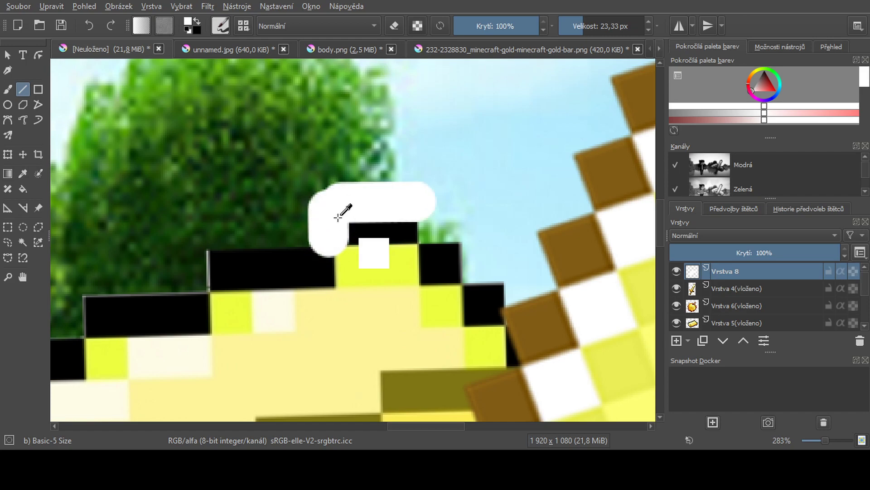
pyautogui.hotkey('ctrl', 'z')
pyautogui.hotkey('ctrl', 'z')
# Set the brush size to 8.37 px and outline the gold bar's stepped upper edge with thin white straight lines
pyautogui.moveTo(580, 24); pyautogui.dragTo(576, 24)
pyautogui.moveTo(414, 195)
pyautogui.mouseDown()
pyautogui.moveTo(331, 194)
pyautogui.moveTo(330, 238)
pyautogui.moveTo(204, 240)
pyautogui.moveTo(202, 286)
pyautogui.moveTo(85, 289)
pyautogui.mouseUp()
pyautogui.scroll(-2, 149, 260)
pyautogui.scroll(-3, 149, 260)
pyautogui.scroll(4, 339, 199)
pyautogui.moveTo(339, 200)
pyautogui.mouseDown()
pyautogui.moveTo(338, 244)
pyautogui.moveTo(216, 247)
pyautogui.moveTo(212, 291)
pyautogui.moveTo(175, 294)
pyautogui.mouseUp()
pyautogui.scroll(-5, 215, 282)
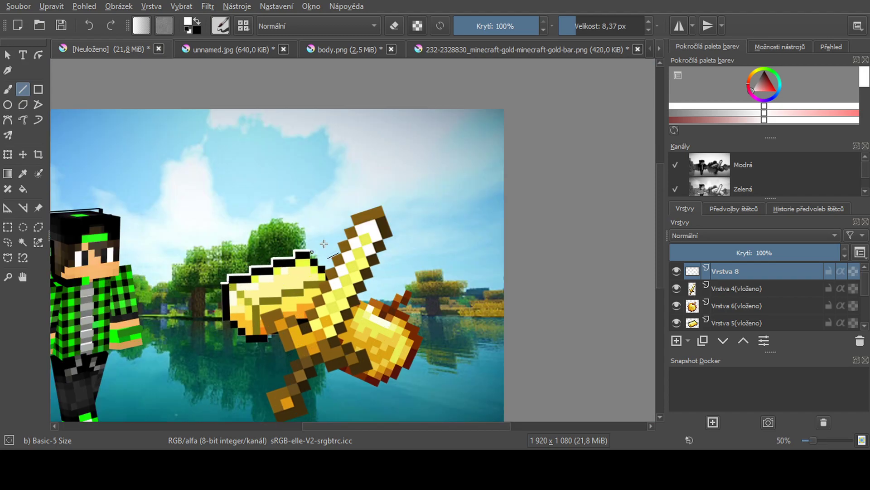
pyautogui.scroll(5, 303, 271)
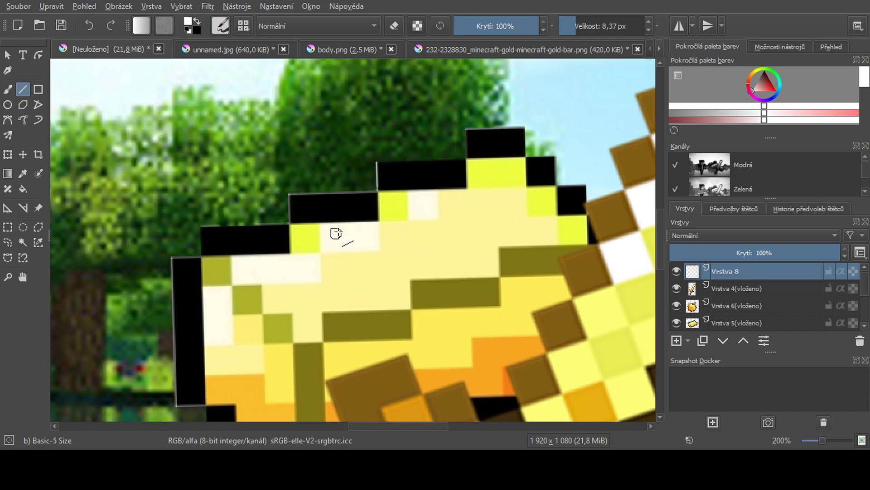
pyautogui.scroll(-2, 334, 238)
pyautogui.scroll(-5, 353, 198)
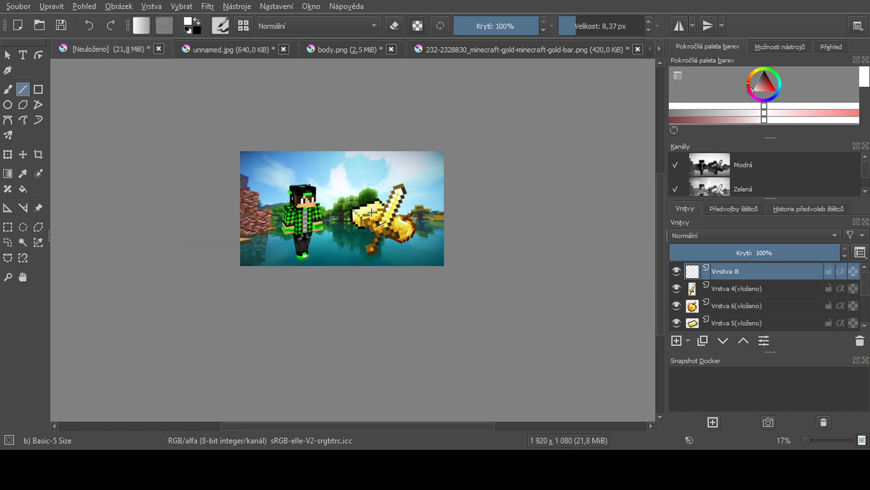
pyautogui.scroll(2, 372, 212)
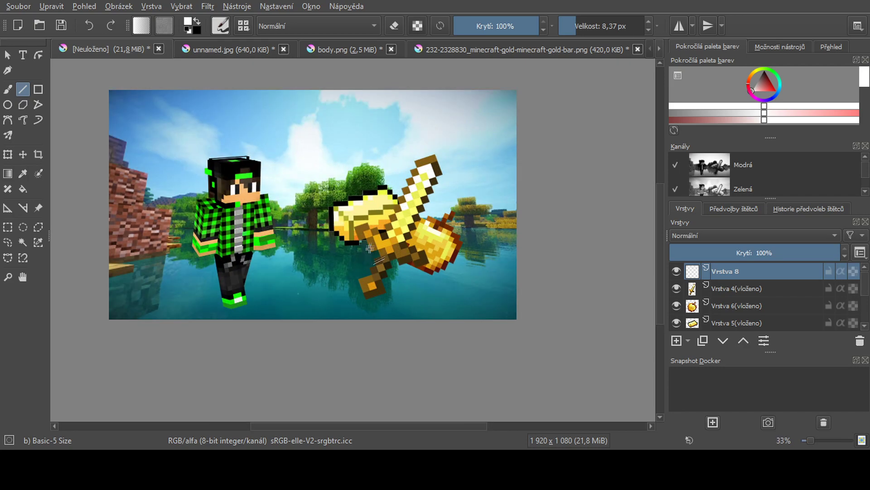
pyautogui.scroll(-1, 406, 179)
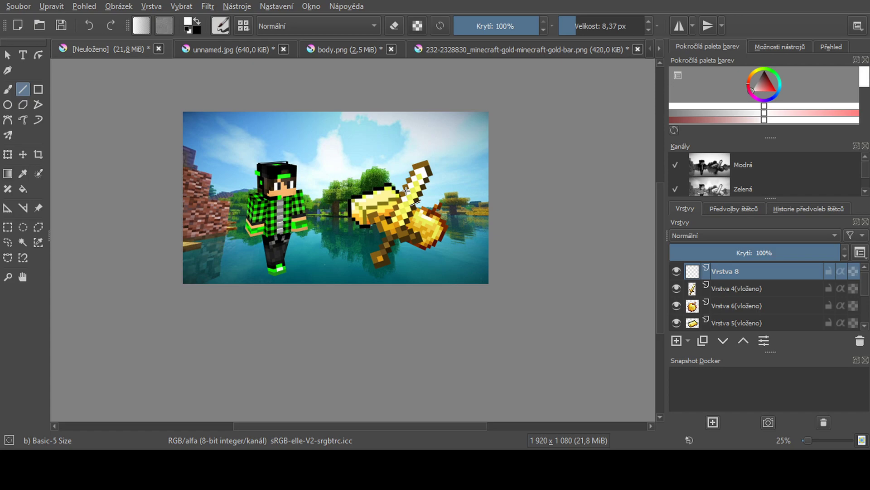
pyautogui.scroll(-1, 405, 190)
pyautogui.scroll(1, 262, 156)
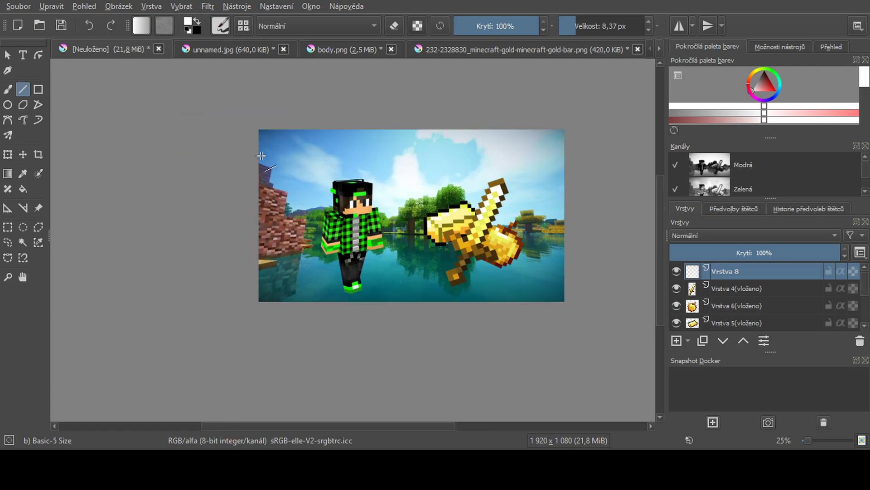
# Add a new layer and create the text "SkyWars" in yellow in the sky near the picture's upper edge
pyautogui.click(677, 340)
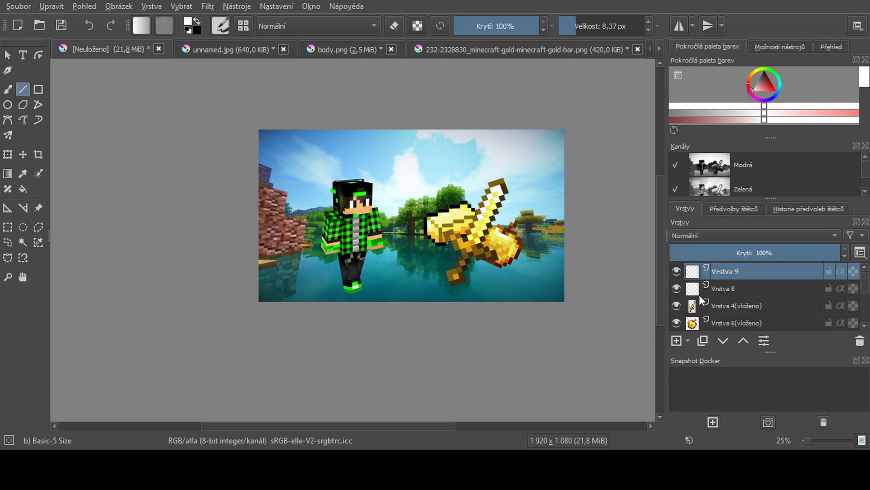
pyautogui.scroll(1, 452, 175)
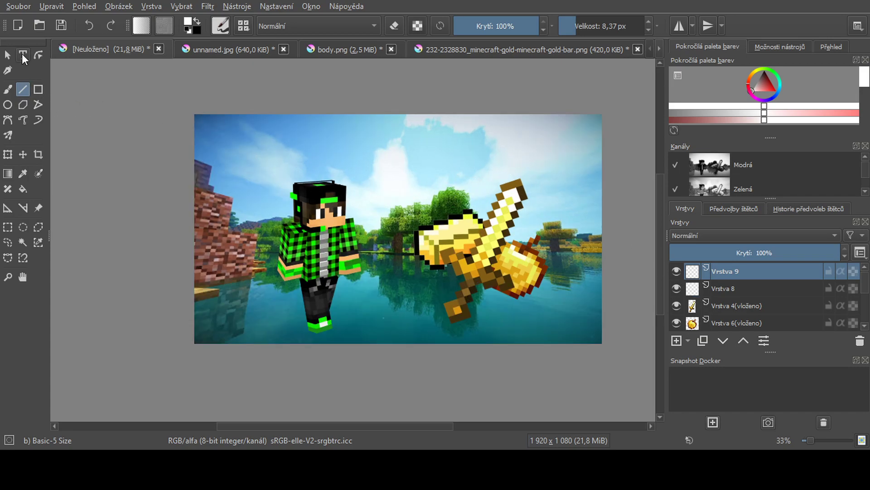
pyautogui.click(23, 56)
pyautogui.moveTo(340, 138); pyautogui.dragTo(475, 184)
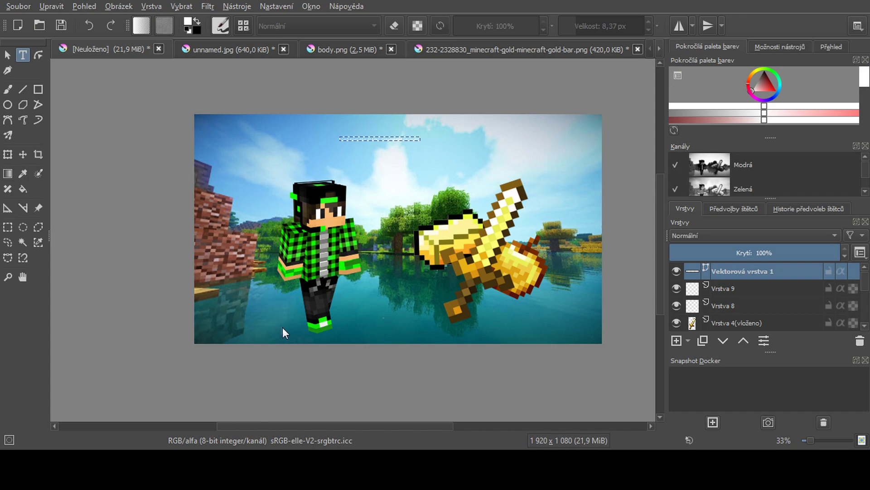
pyautogui.click(565, 393)
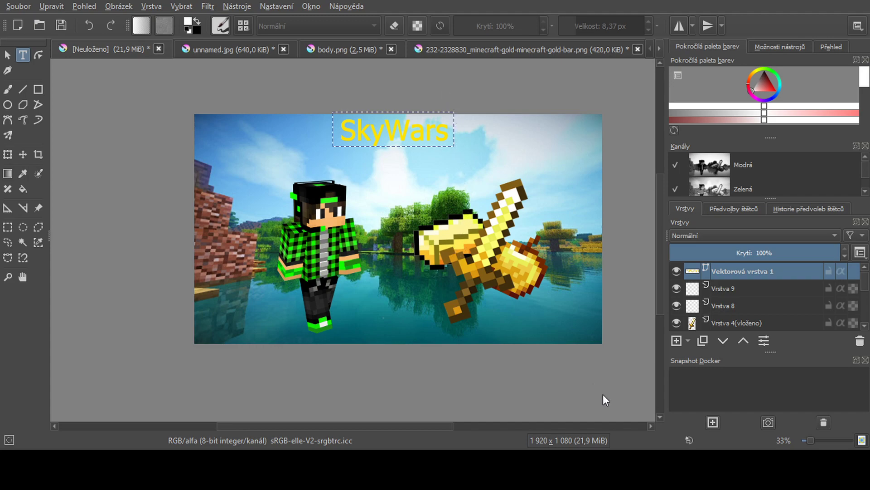
# Move the yellow "SkyWars" text slightly lower and enlarge it as a title centred in the sky
pyautogui.click(7, 55)
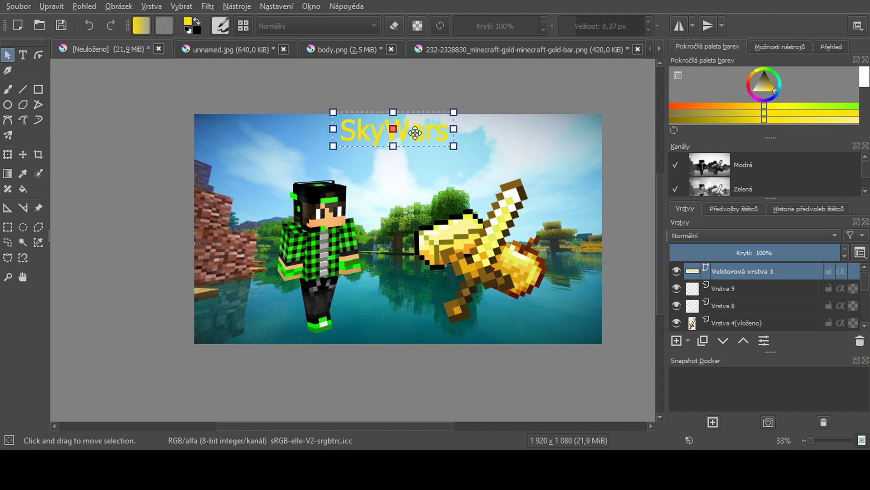
pyautogui.moveTo(414, 133); pyautogui.dragTo(419, 145)
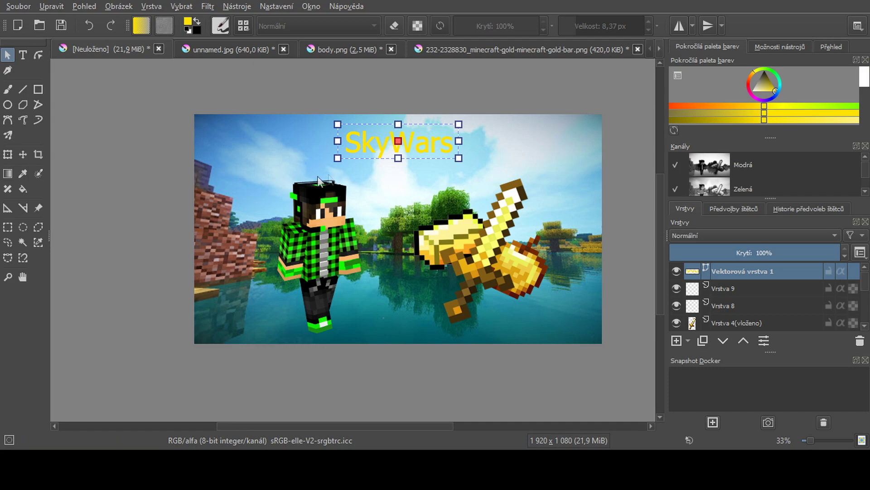
pyautogui.hotkey('ctrl', 't')
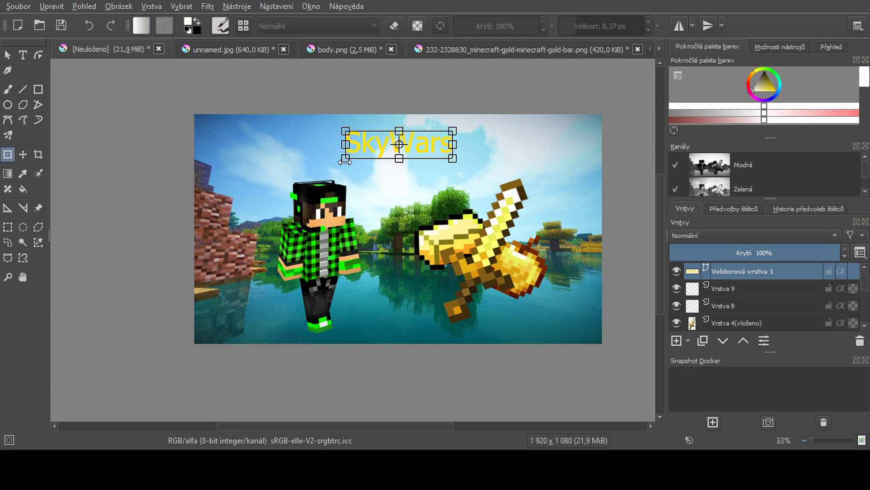
pyautogui.moveTo(345, 161)
pyautogui.mouseDown()
pyautogui.moveTo(269, 179)
pyautogui.moveTo(348, 156)
pyautogui.mouseUp()
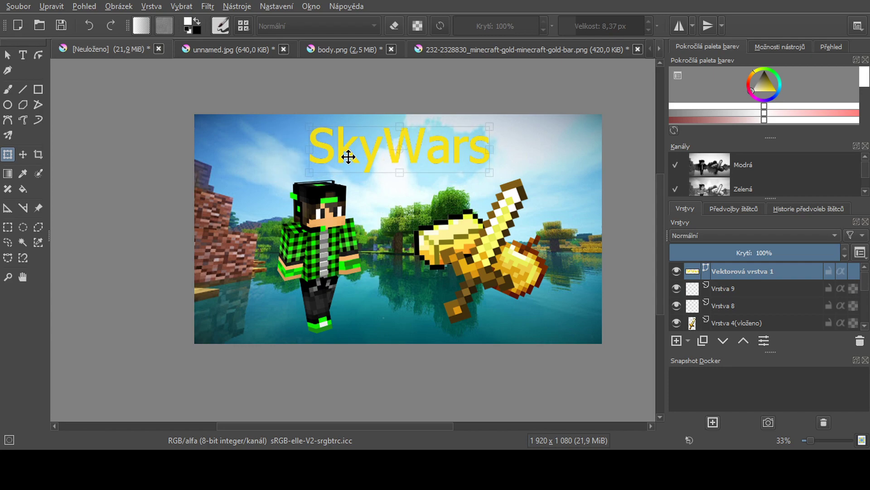
pyautogui.press('Return')
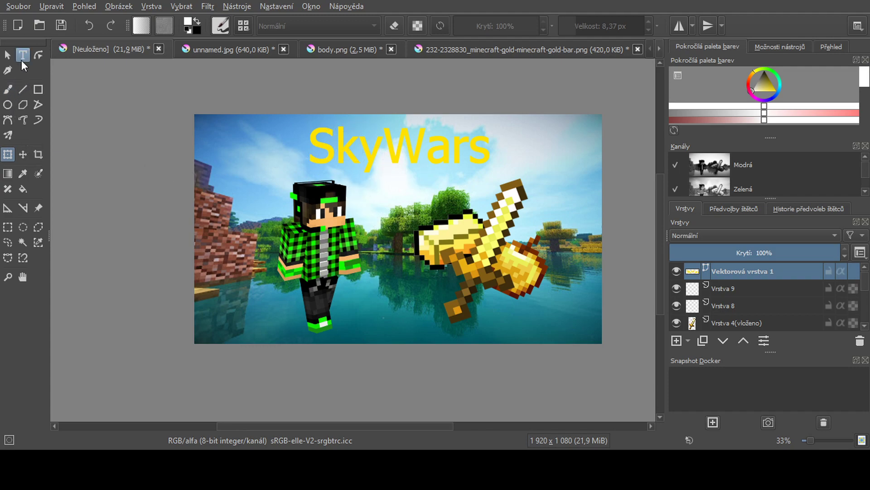
# Add another layer and create a second "SkyWars" text in orange over the yellow title
pyautogui.click(673, 340)
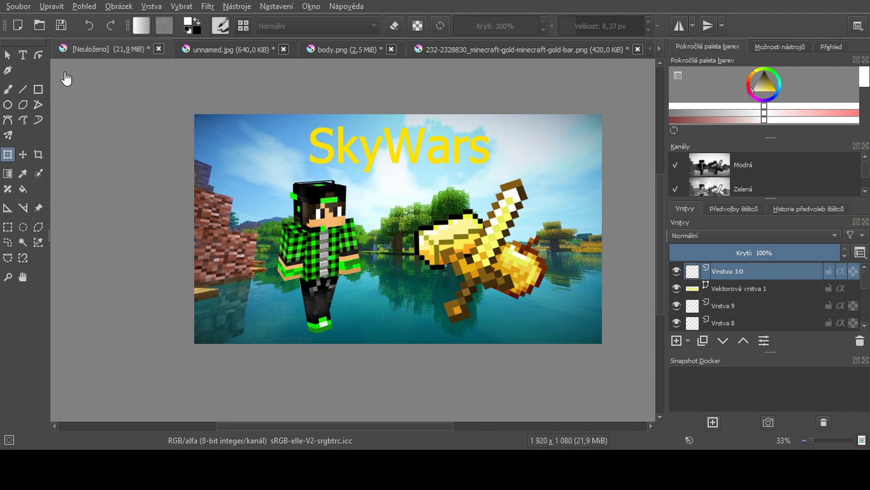
pyautogui.click(23, 55)
pyautogui.moveTo(303, 124); pyautogui.dragTo(502, 177)
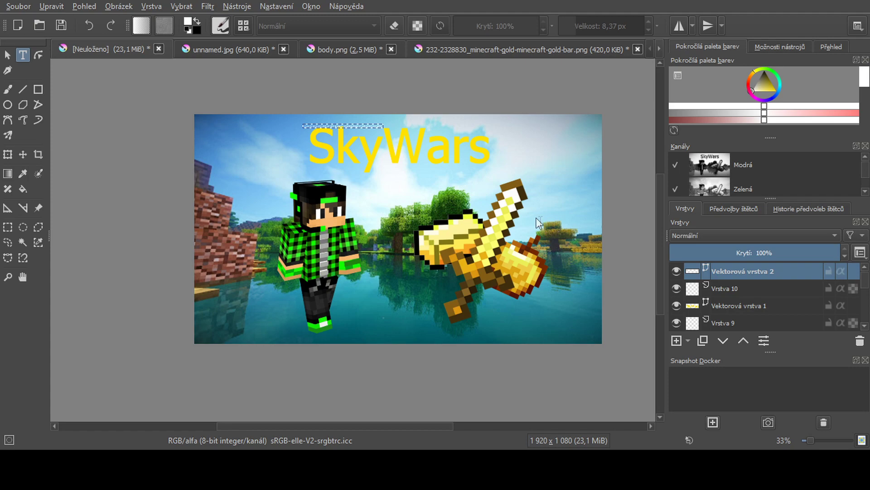
pyautogui.click(554, 391)
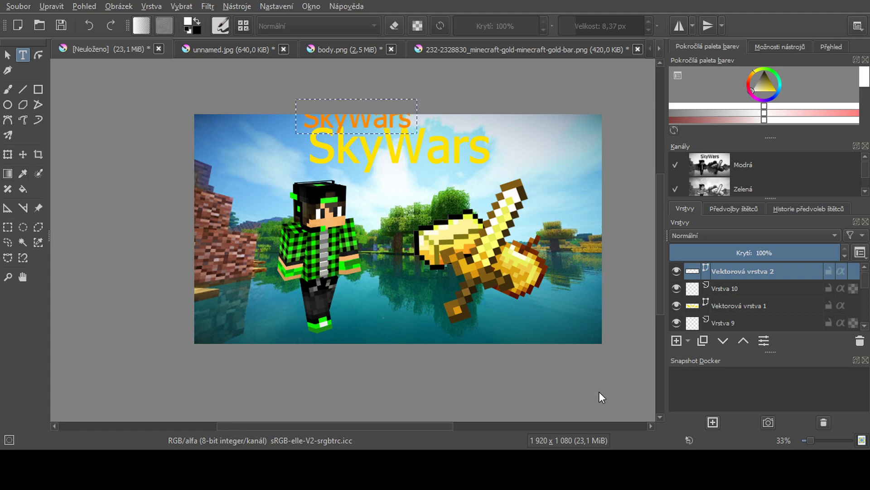
pyautogui.click(599, 392)
# Enlarge the orange "SkyWars" text to the yellow title's size and place it over it, offset slightly down and right
pyautogui.moveTo(396, 118); pyautogui.dragTo(439, 152)
pyautogui.hotkey('ctrl', 't')
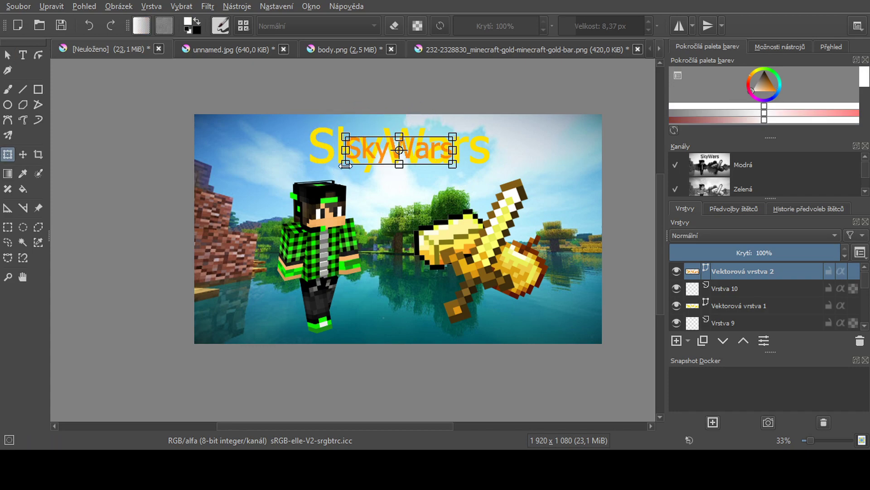
pyautogui.moveTo(346, 164); pyautogui.dragTo(270, 183)
pyautogui.moveTo(316, 158); pyautogui.dragTo(364, 140)
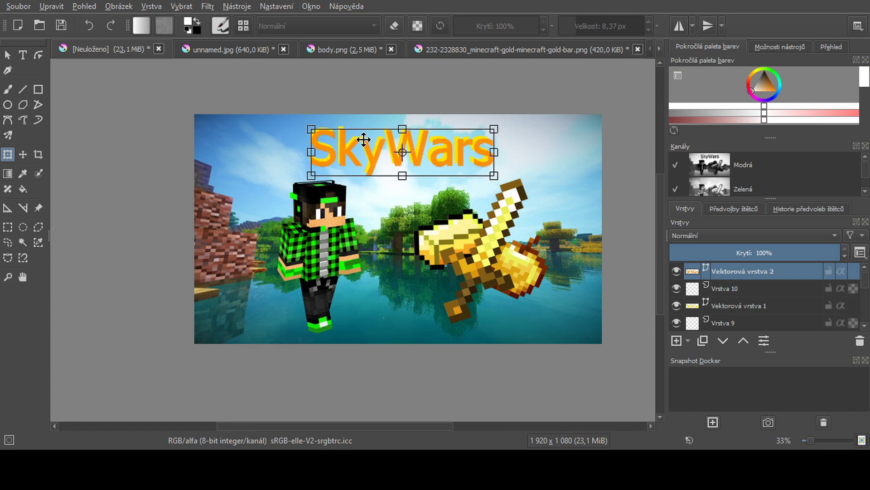
pyautogui.press('Return')
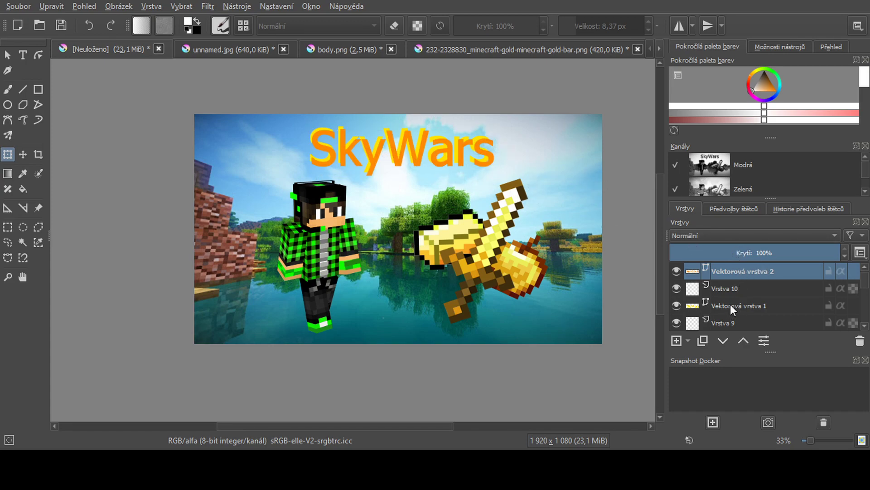
# Move the yellow title's vector layer above the orange one so the orange text acts as its shadow
pyautogui.moveTo(731, 306); pyautogui.dragTo(731, 268)
pyautogui.scroll(-2, 462, 179)
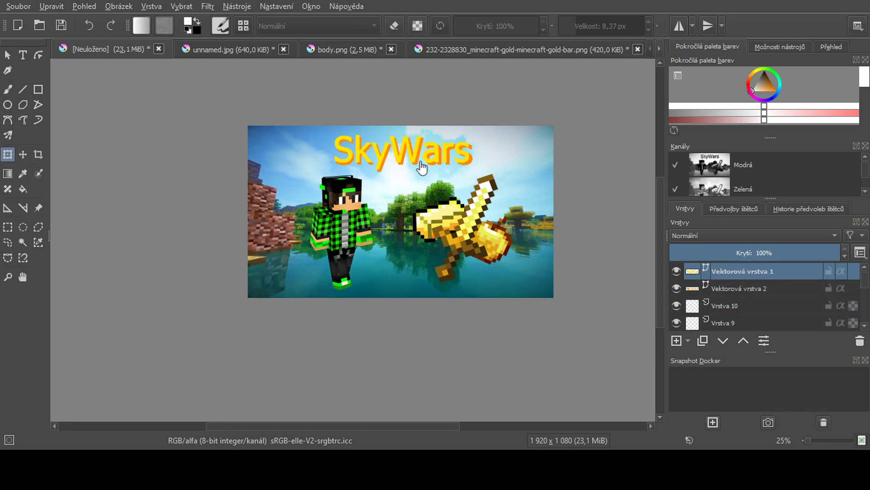
pyautogui.scroll(3, 462, 179)
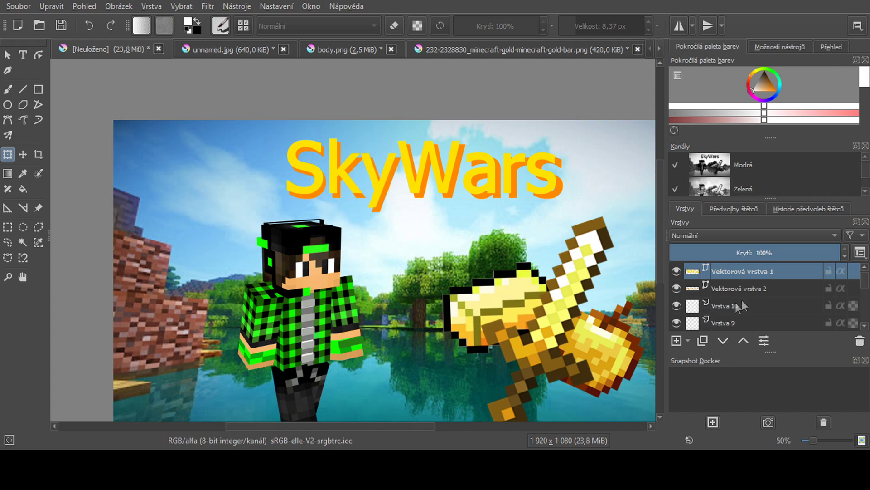
# Nudge the orange shadow text slightly to the right behind the yellow "SkyWars" title
pyautogui.click(752, 289)
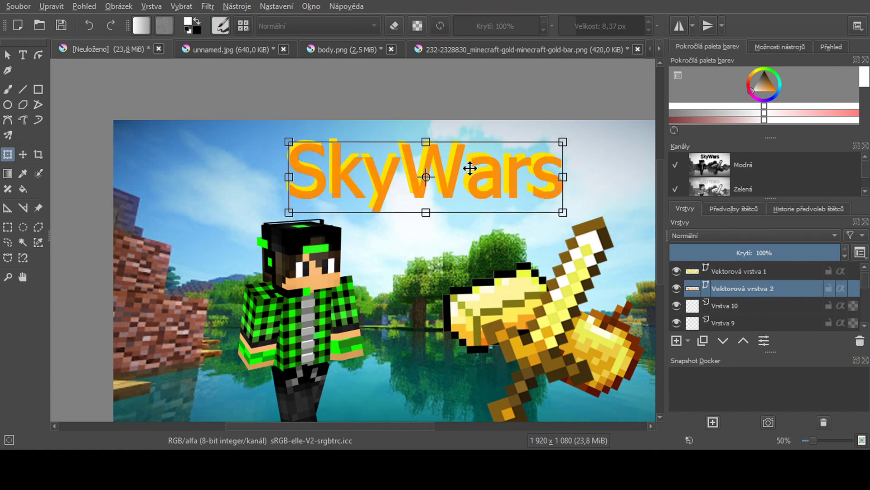
pyautogui.moveTo(455, 183); pyautogui.dragTo(457, 183)
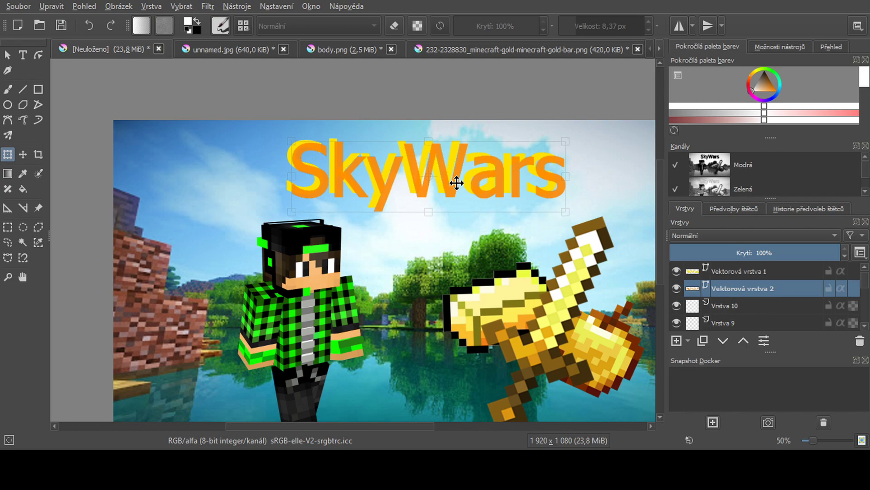
pyautogui.moveTo(457, 183); pyautogui.dragTo(457, 182)
pyautogui.press('Return')
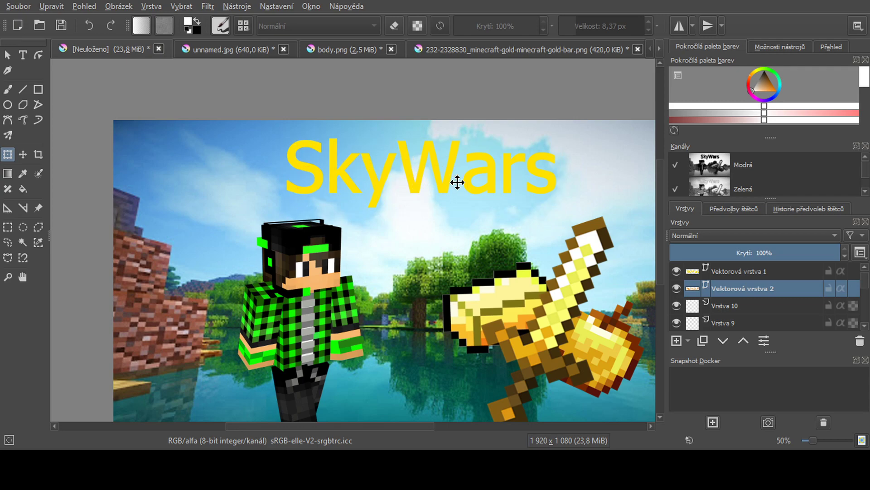
pyautogui.scroll(-2, 515, 210)
pyautogui.scroll(-1, 515, 210)
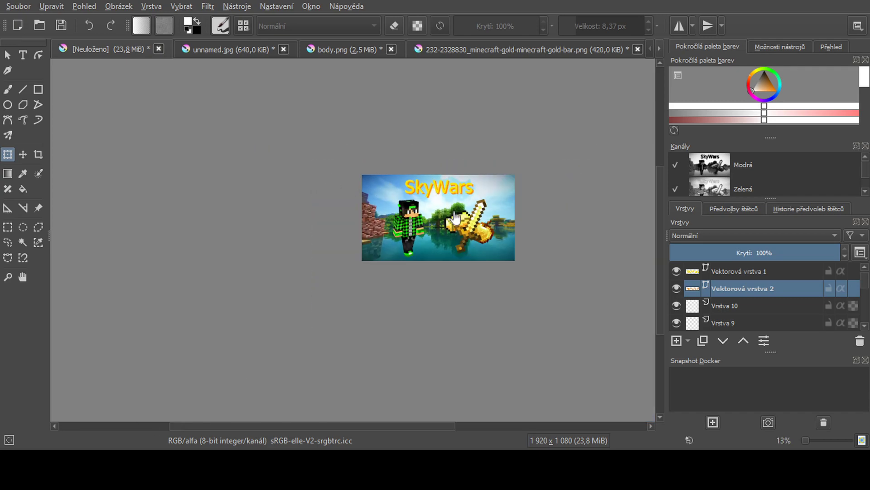
pyautogui.scroll(1, 461, 216)
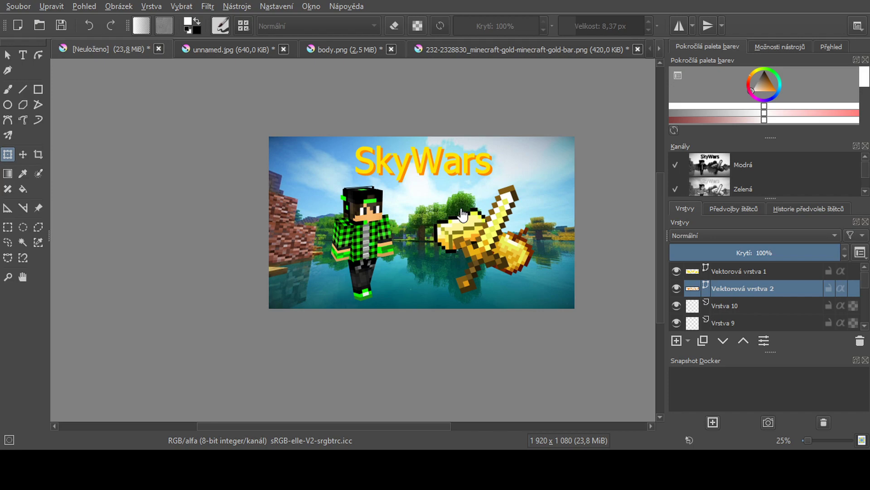
# Add a new empty paint layer above the yellow title's vector layer
pyautogui.click(757, 274)
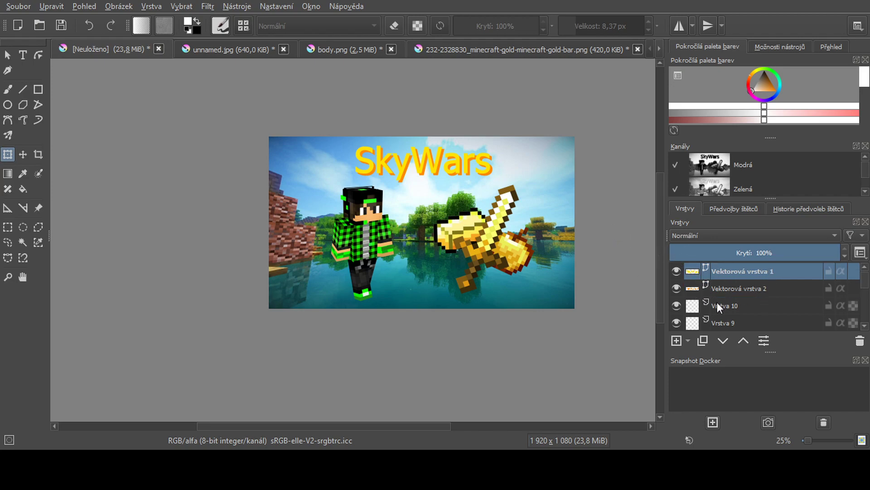
pyautogui.click(677, 341)
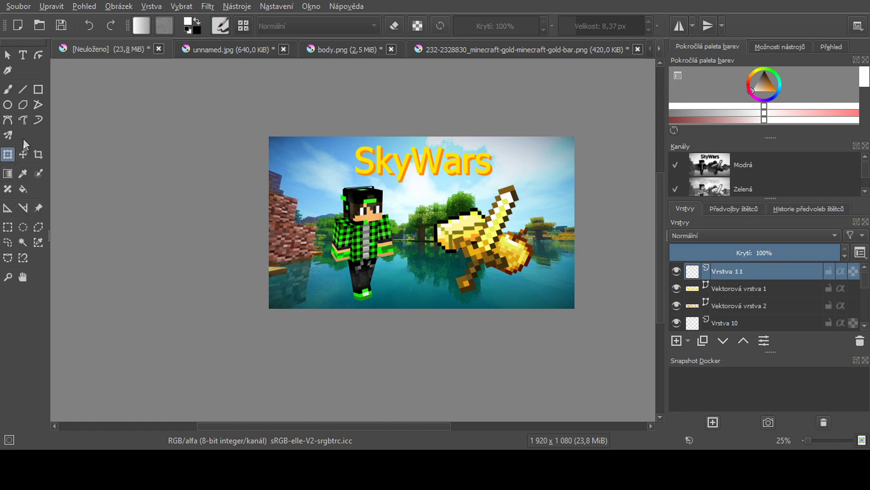
# Draw a white rectangular frame along the canvas edges on the new paint layer, using a 50.01 px brush size
pyautogui.click(35, 90)
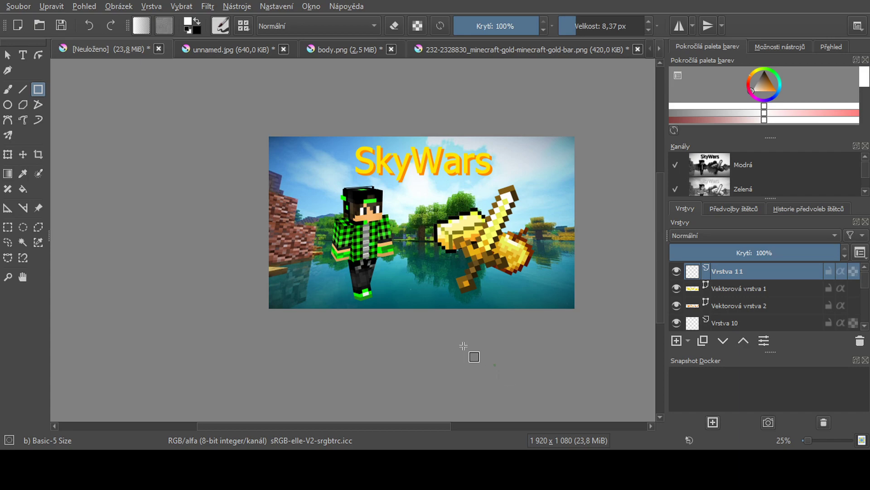
pyautogui.scroll(1, 285, 176)
pyautogui.scroll(-1, 297, 157)
pyautogui.click(577, 28)
pyautogui.moveTo(577, 28); pyautogui.dragTo(580, 28)
pyautogui.scroll(4, 274, 133)
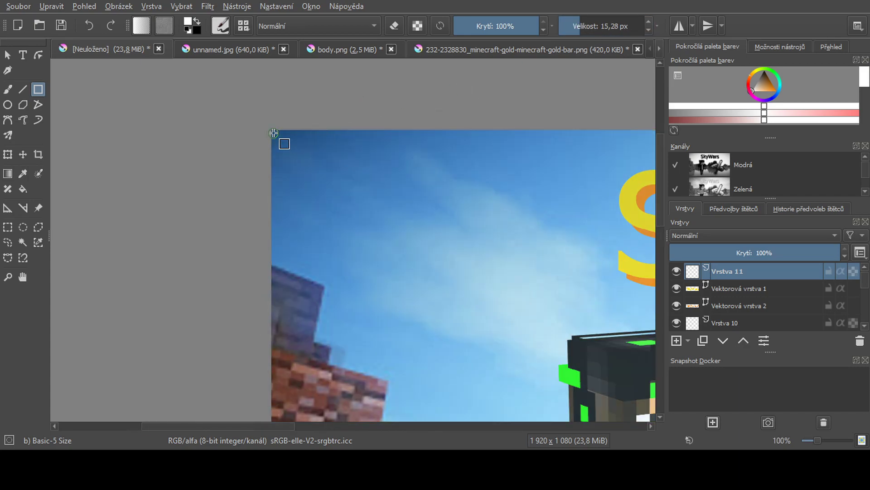
pyautogui.scroll(4, 273, 133)
pyautogui.moveTo(580, 26); pyautogui.dragTo(598, 26)
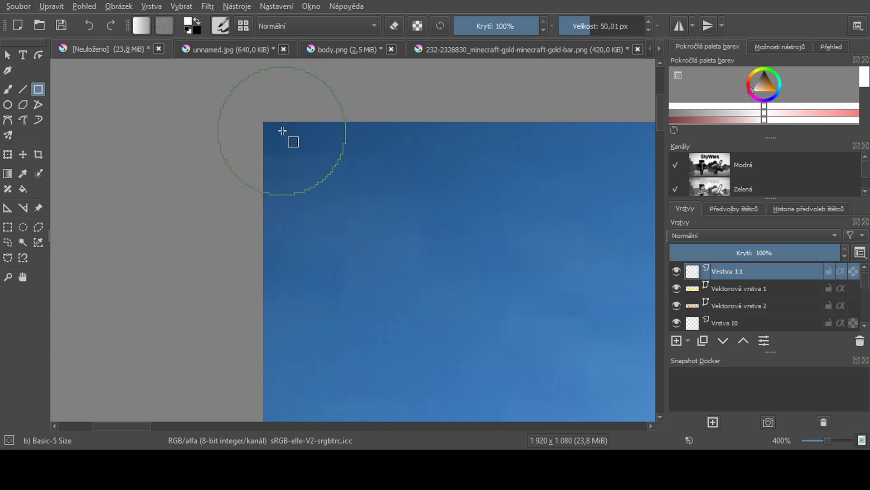
pyautogui.scroll(-4, 294, 138)
pyautogui.scroll(-4, 371, 216)
pyautogui.scroll(2, 570, 274)
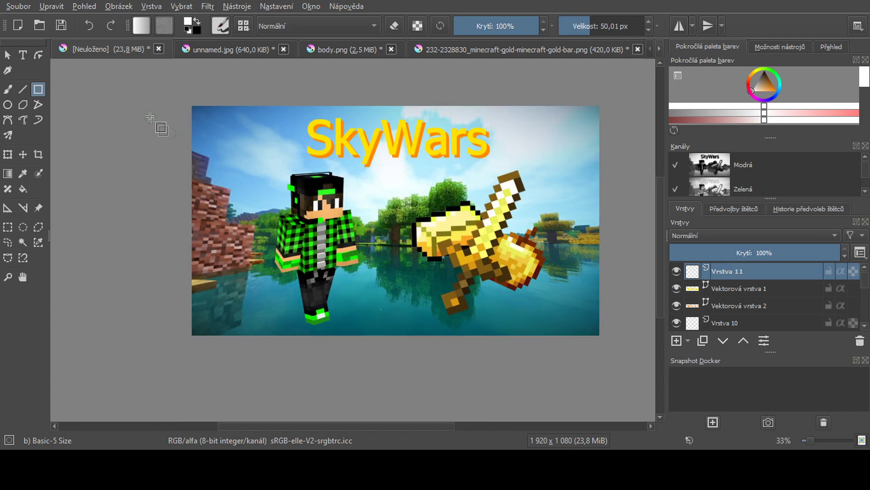
pyautogui.moveTo(192, 107); pyautogui.dragTo(599, 336)
pyautogui.scroll(-2, 271, 190)
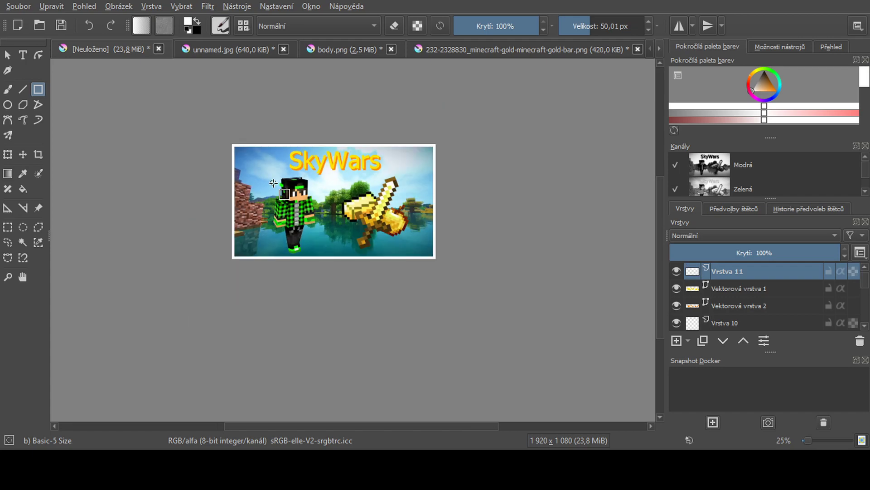
# Lower the opacity of the white frame's layer to 73%
pyautogui.scroll(1, 213, 167)
pyautogui.scroll(1, 495, 169)
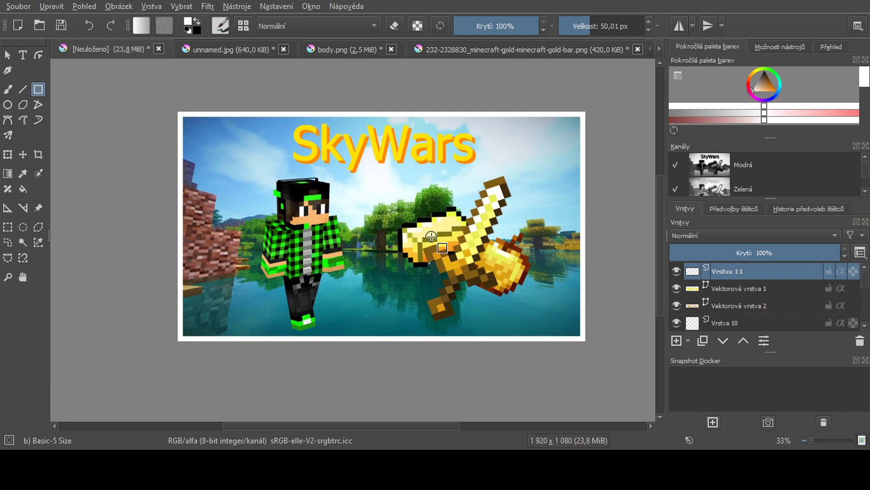
pyautogui.scroll(-1, 476, 222)
pyautogui.moveTo(779, 261)
pyautogui.mouseDown()
pyautogui.moveTo(805, 257)
pyautogui.moveTo(795, 259)
pyautogui.mouseUp()
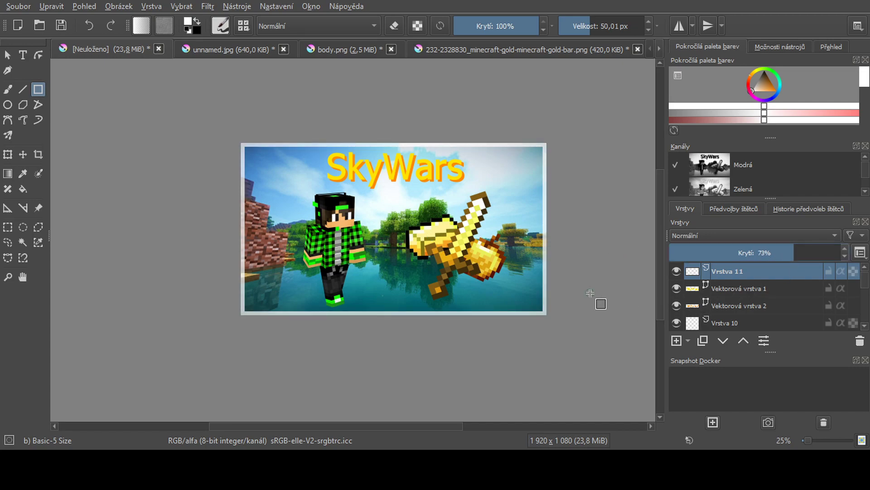
pyautogui.moveTo(773, 253); pyautogui.dragTo(794, 254)
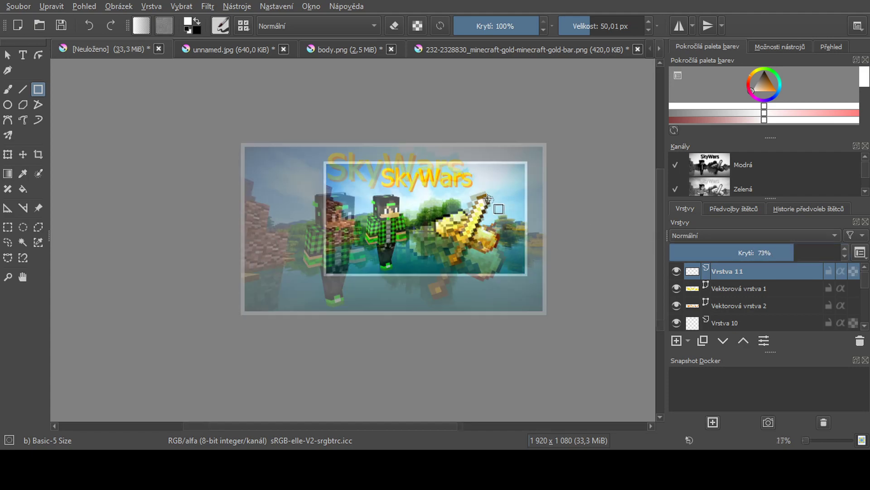
# Examine the framed composition up close and as a whole, checking the title, character, golden items and border
pyautogui.scroll(-1, 488, 199)
pyautogui.scroll(1, 518, 214)
pyautogui.scroll(1, 382, 187)
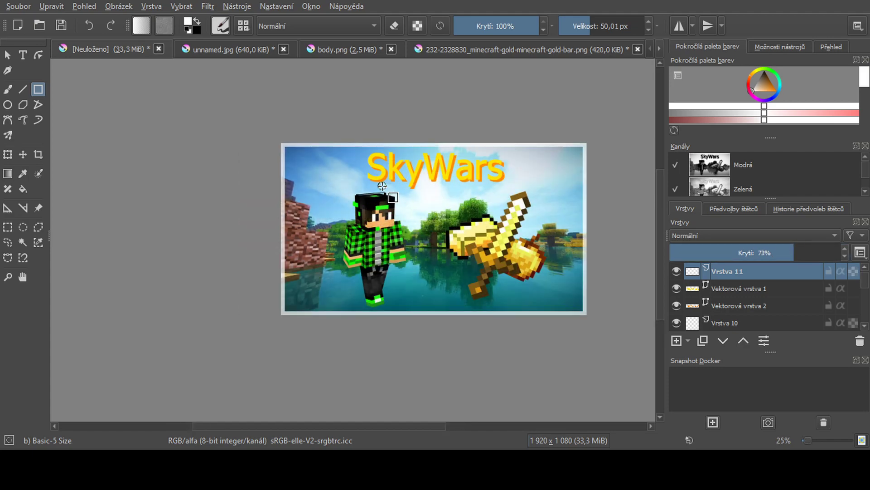
pyautogui.scroll(3, 482, 250)
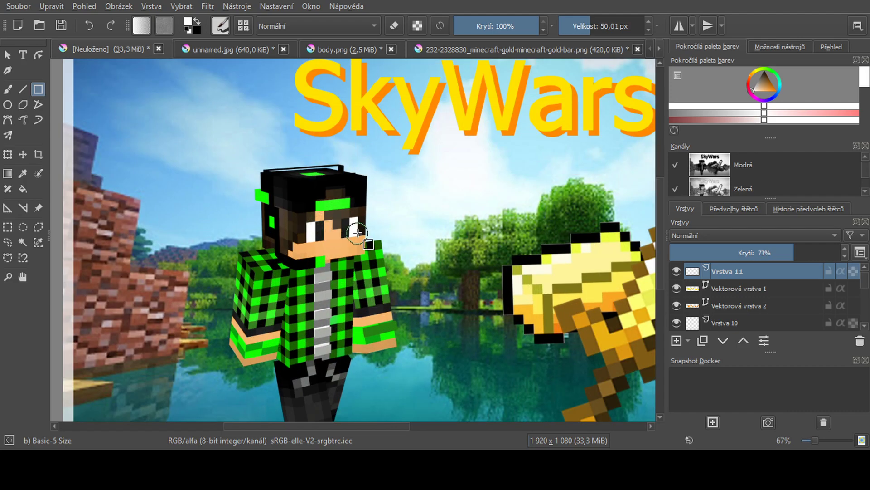
pyautogui.scroll(-3, 254, 268)
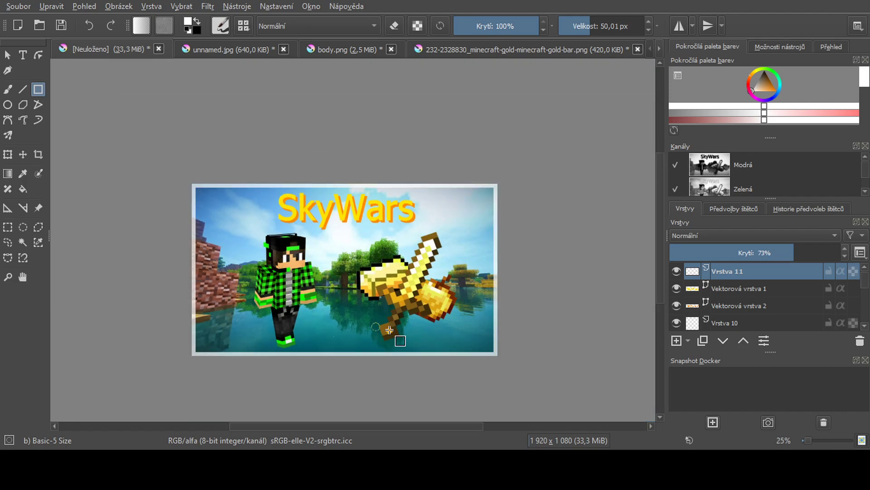
pyautogui.scroll(-2, 342, 247)
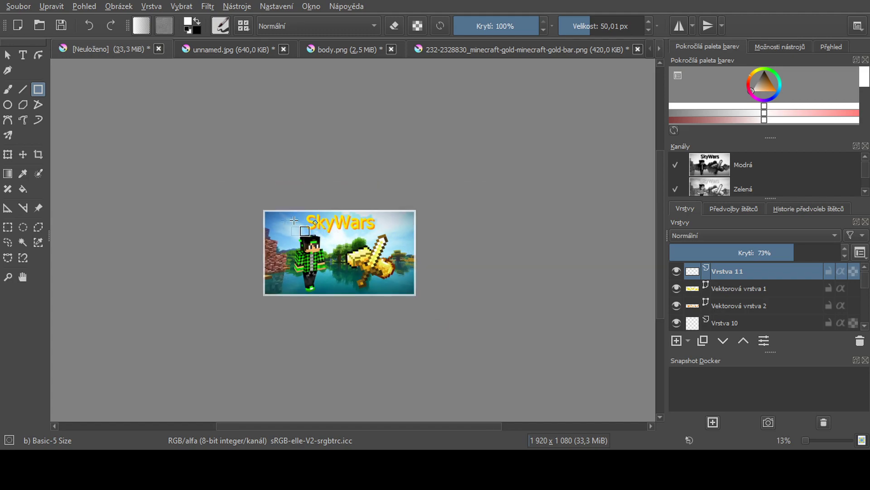
pyautogui.scroll(-1, 438, 365)
pyautogui.scroll(2, 439, 359)
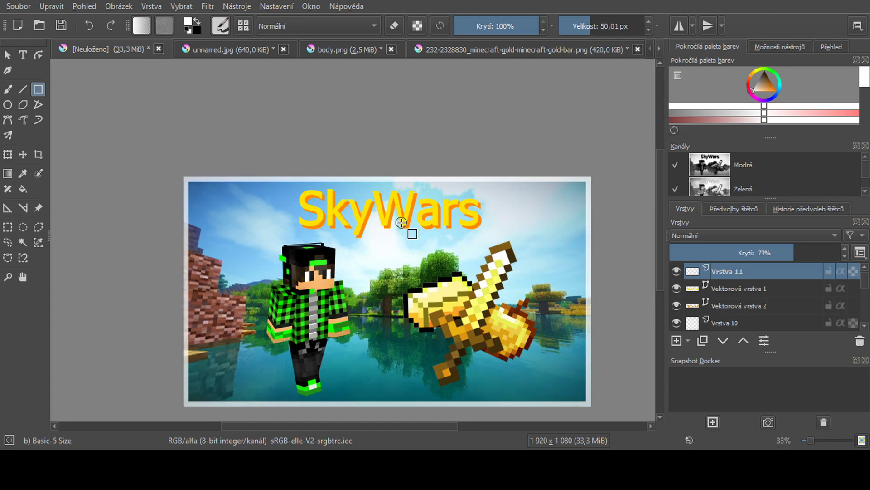
pyautogui.scroll(-3, 402, 220)
pyautogui.scroll(2, 406, 319)
pyautogui.scroll(-1, 386, 183)
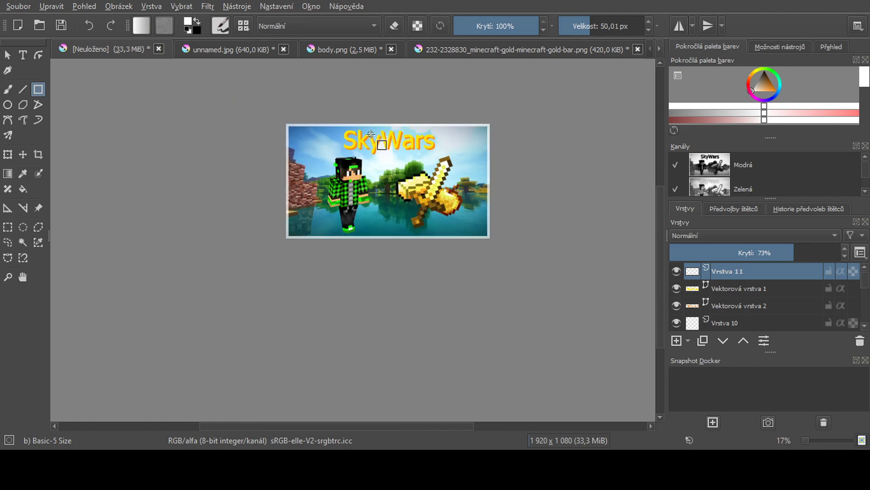
# Save the finished SkyWars picture
pyautogui.click(14, 6)
pyautogui.hotkey('ctrl', 's')
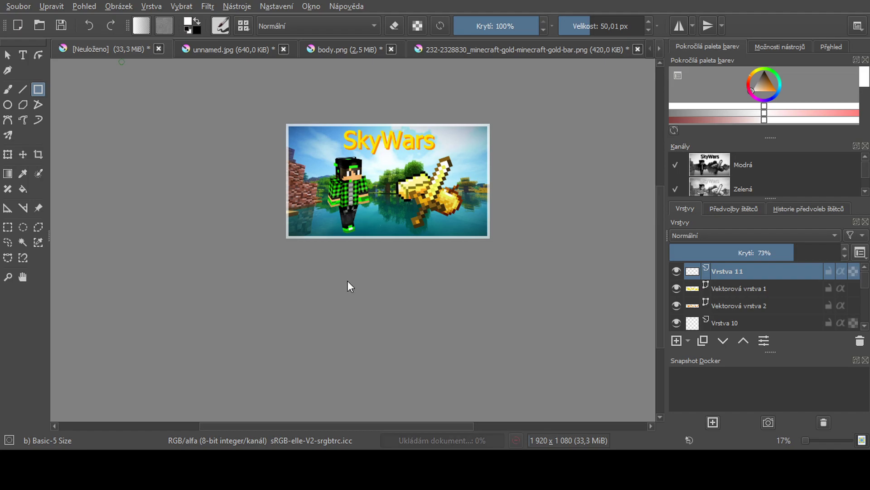